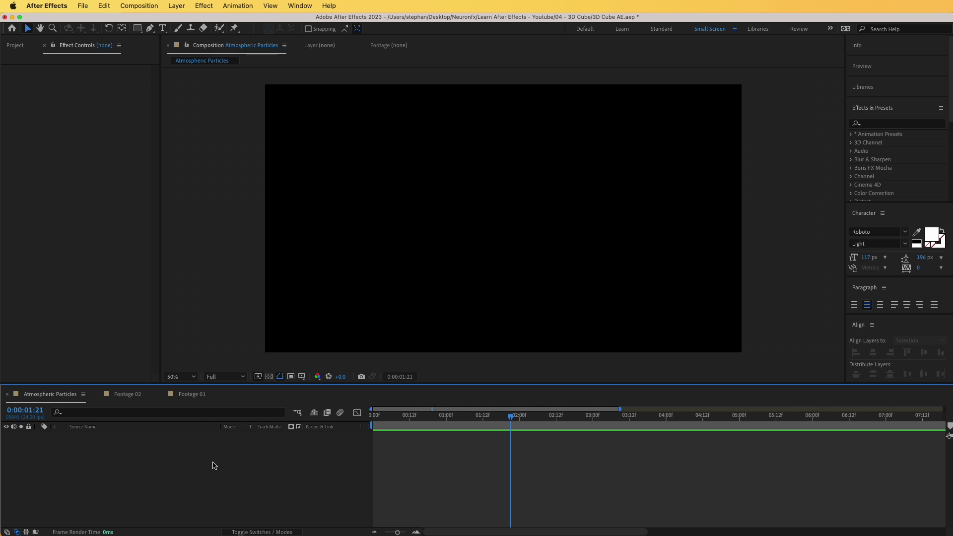
Step: Create a new solid layer named Particles
right_click(218, 461)
mouse_move(264, 460)
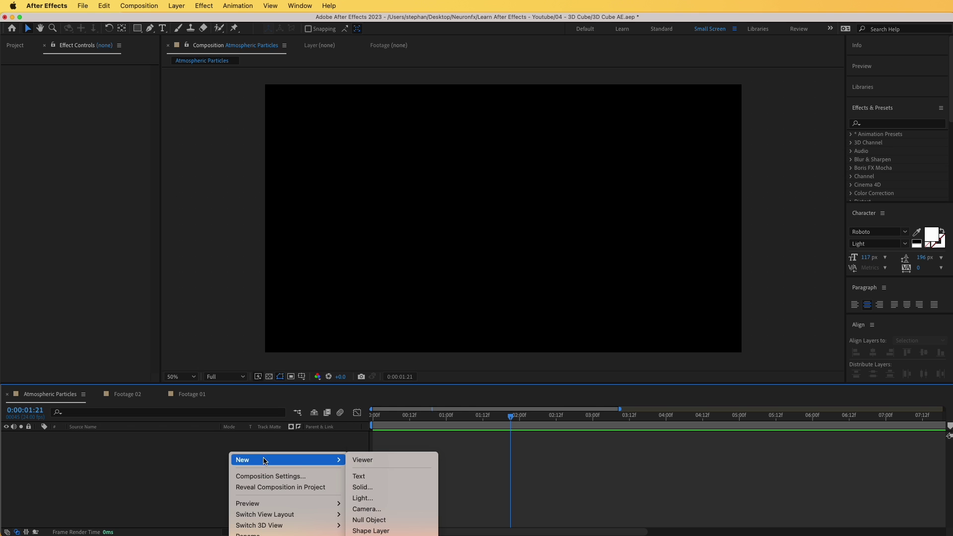
left_click(369, 488)
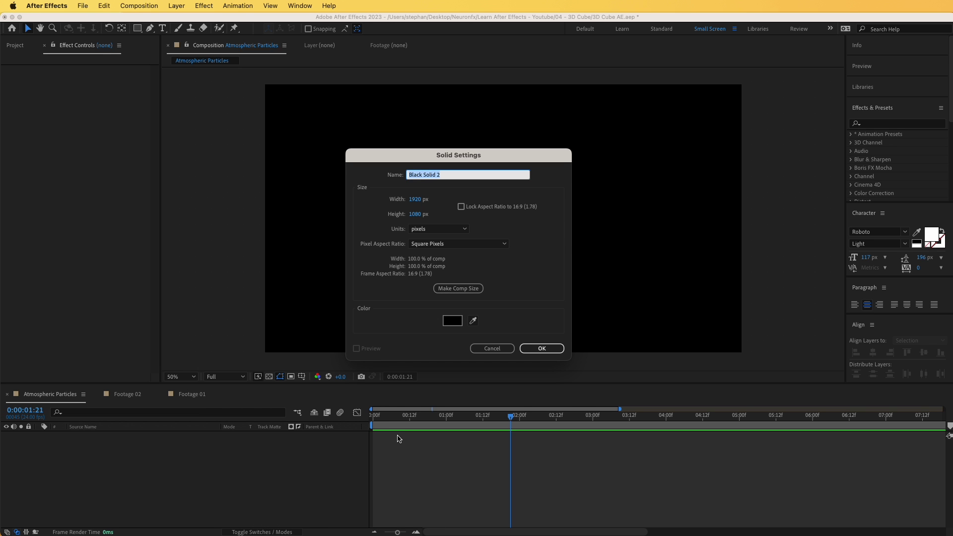
type("Particles")
key("Return")
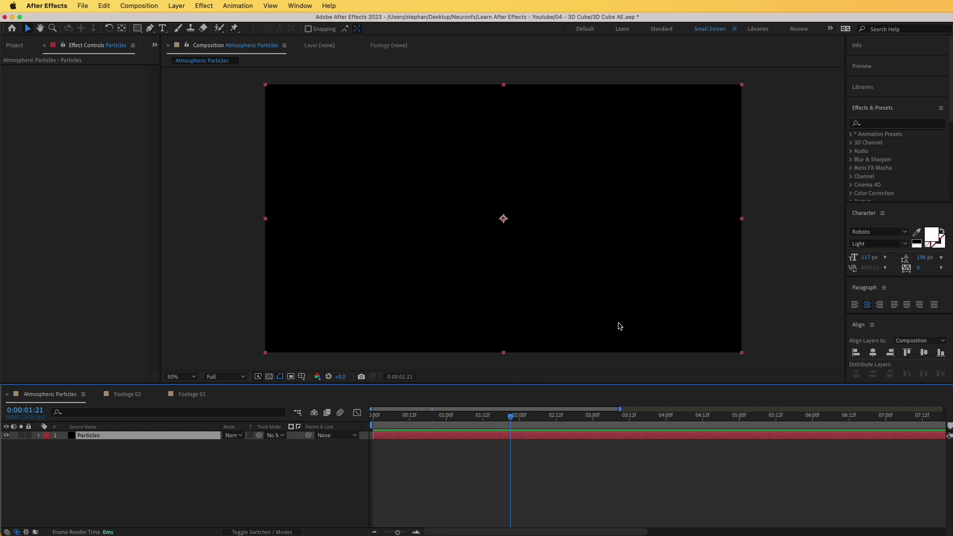
Step: Apply CC Particle Systems II to the Particles layer and preview the yellow particle burst
left_click(874, 124)
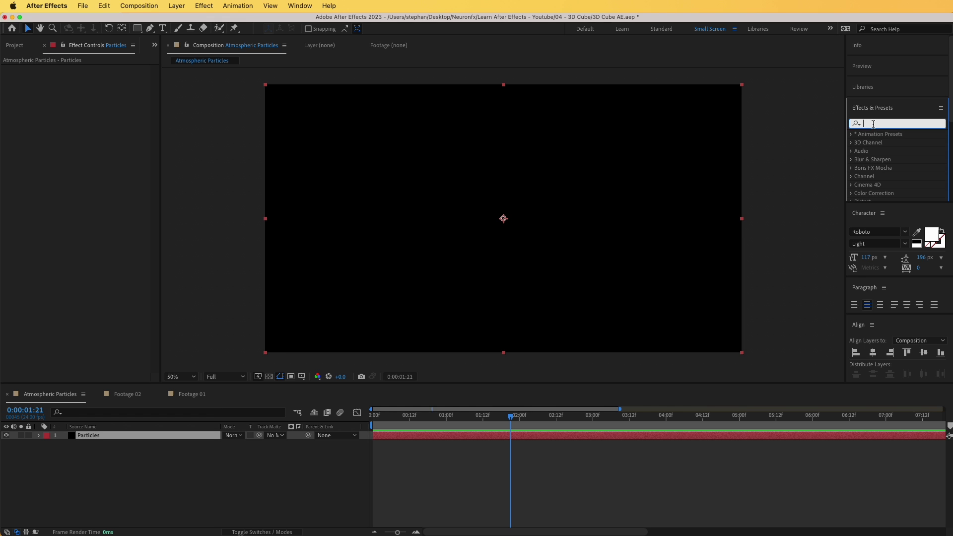
type("cc part")
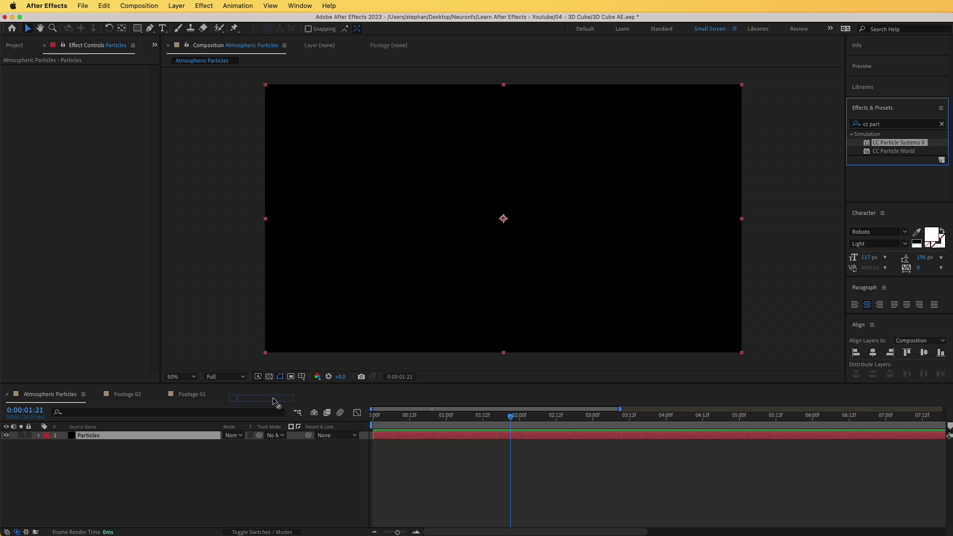
left_click_drag(899, 143, 172, 438)
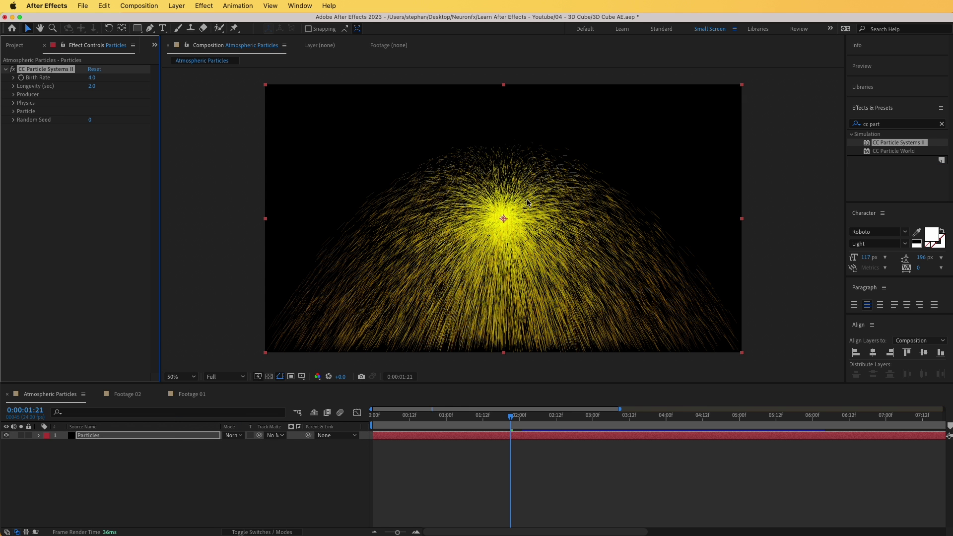
key("space")
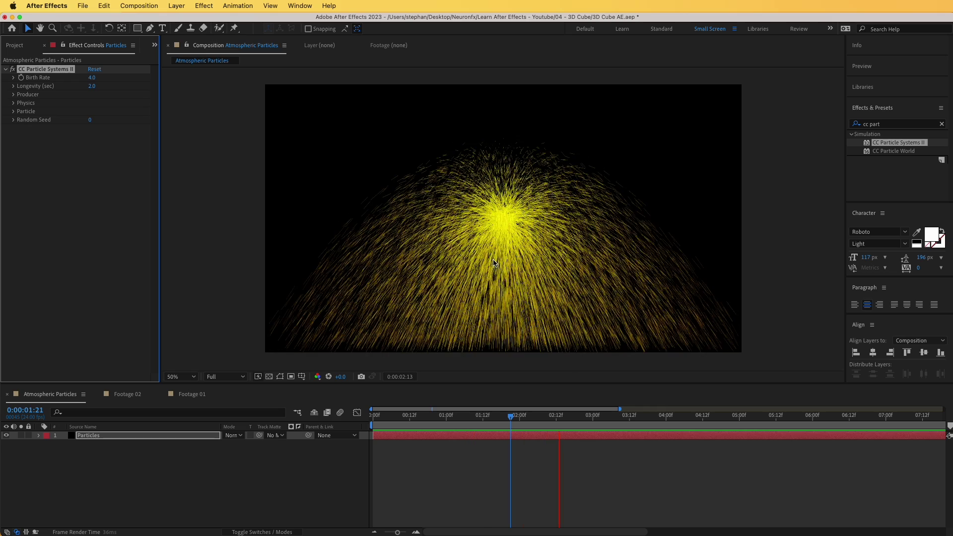
key("space")
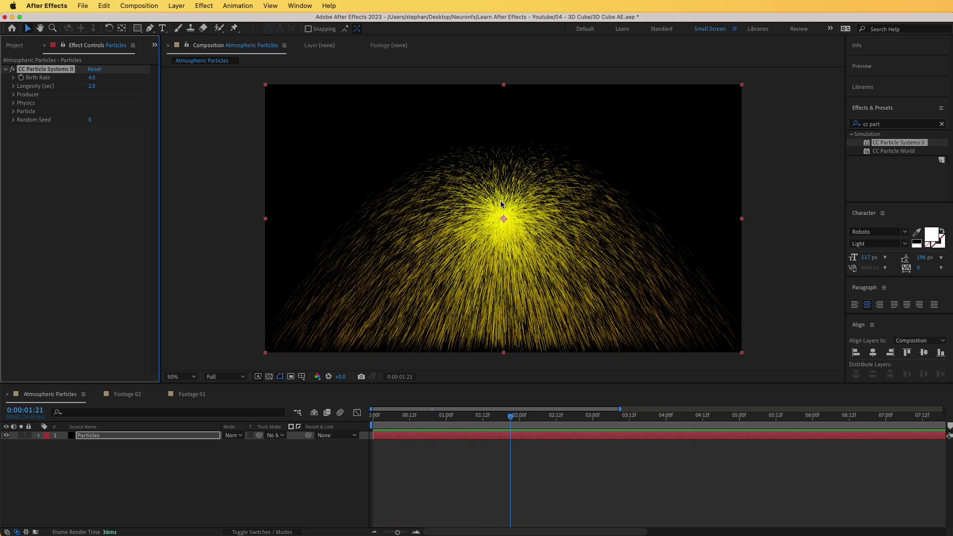
Step: Widen the particle producer to Radius X 293 and Radius Y 115
left_click(13, 95)
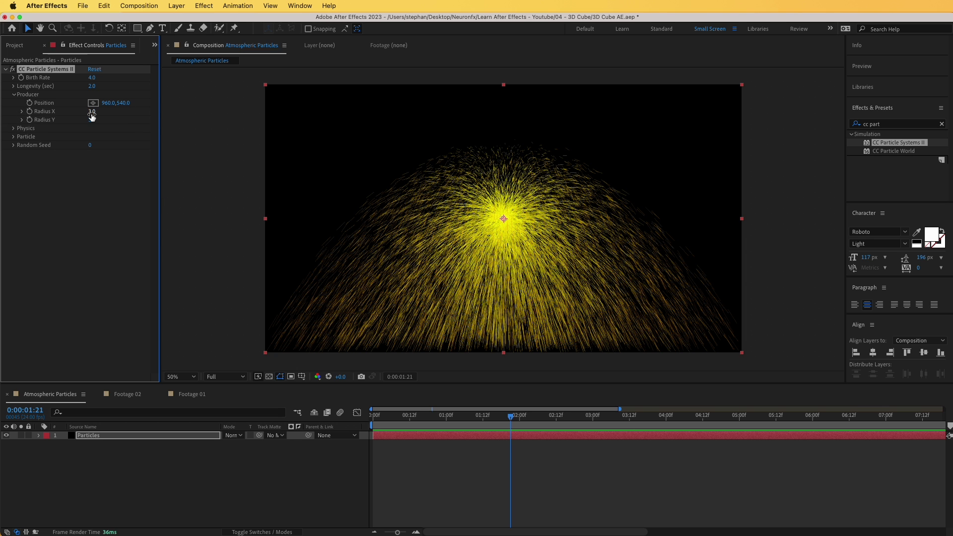
left_click_drag(93, 112, 151, 112)
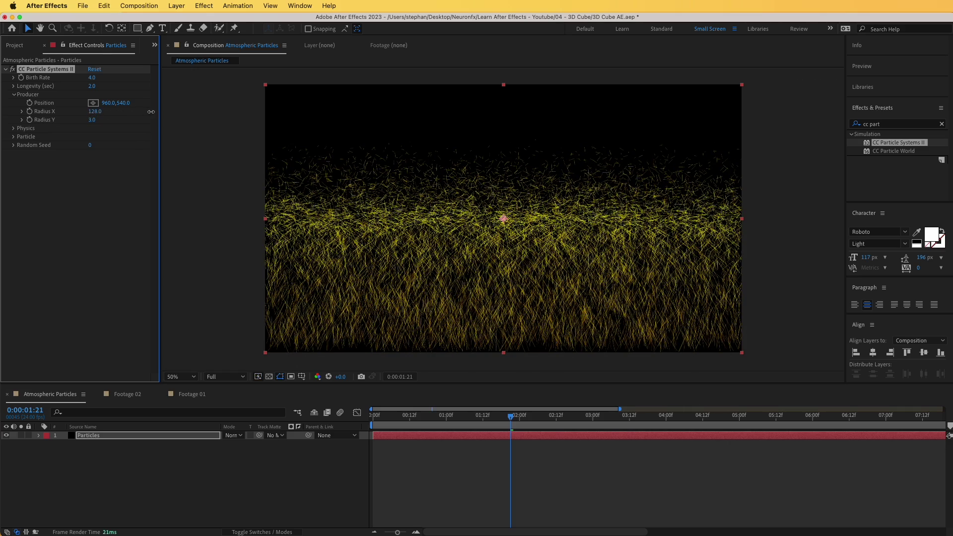
left_click_drag(92, 112, 176, 109)
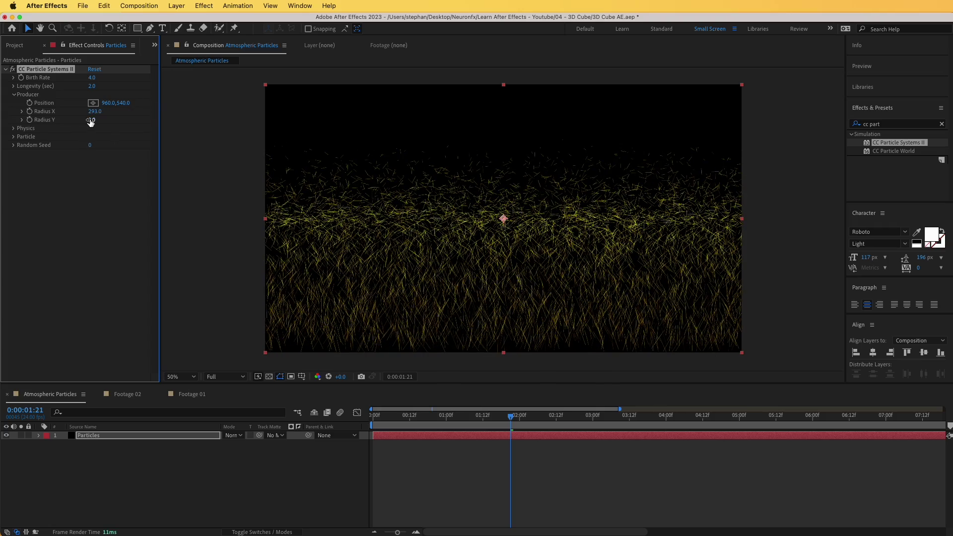
left_click_drag(91, 121, 141, 116)
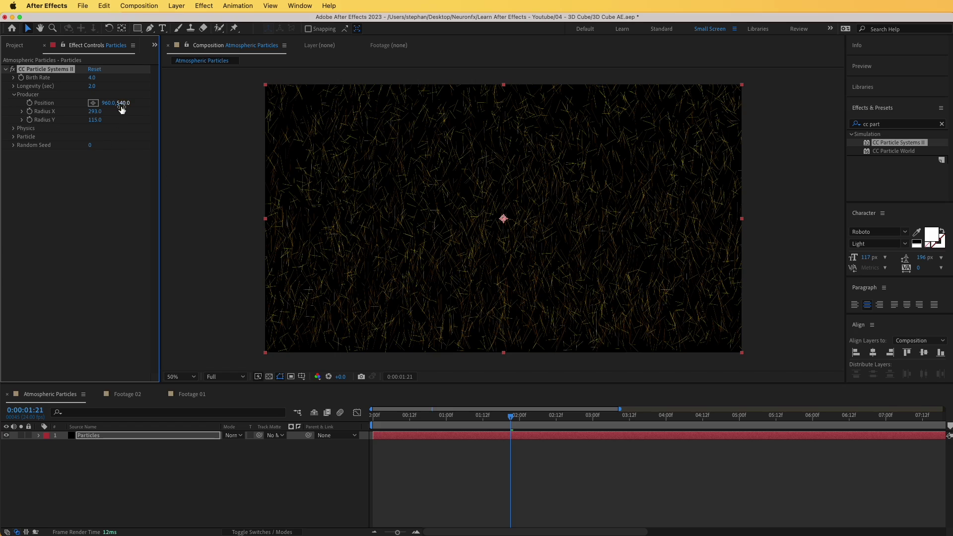
Step: Move the producer Position to about 962,1082 at the frame's bottom edge and preview
left_click_drag(123, 103, 422, 71)
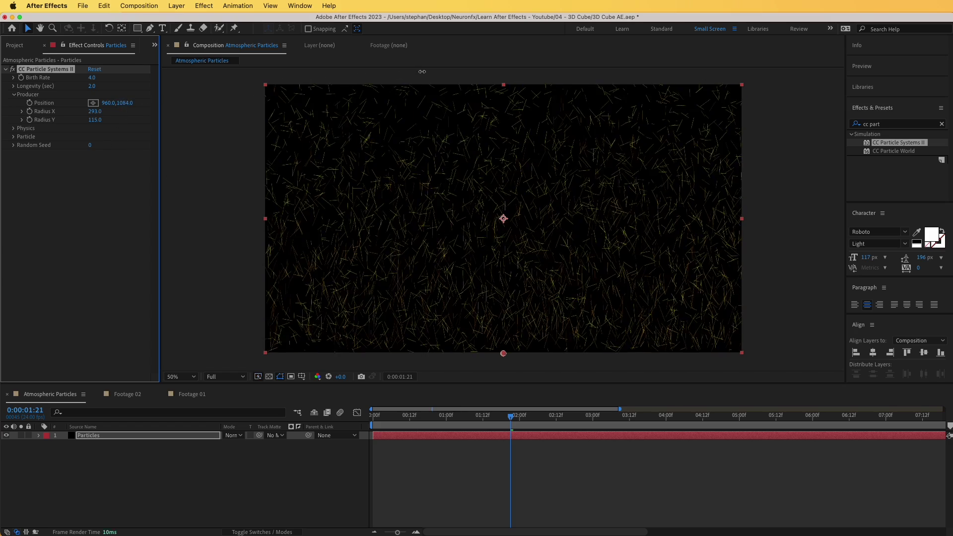
mouse_move(504, 354)
left_mouse_down()
mouse_move(507, 298)
mouse_move(450, 266)
mouse_move(535, 318)
mouse_move(507, 353)
left_mouse_up()
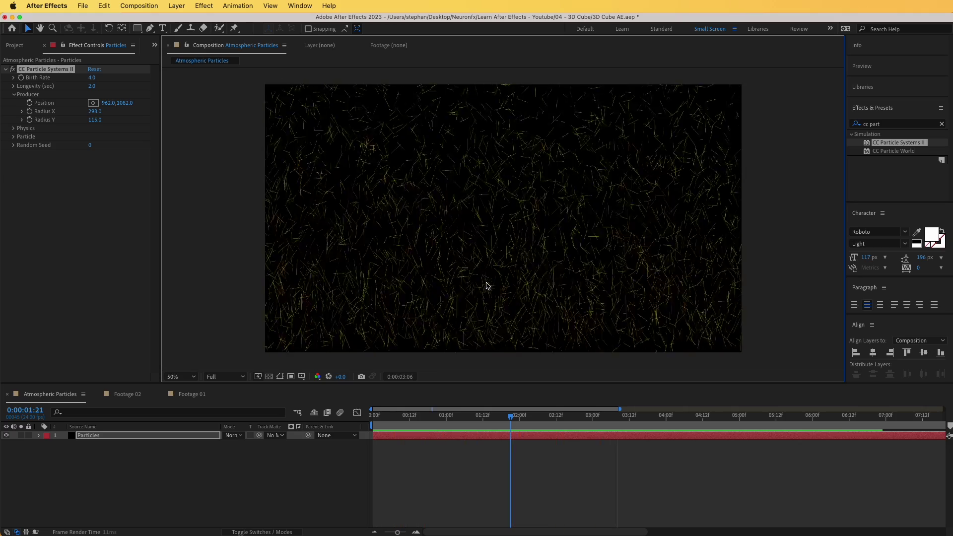
key("space")
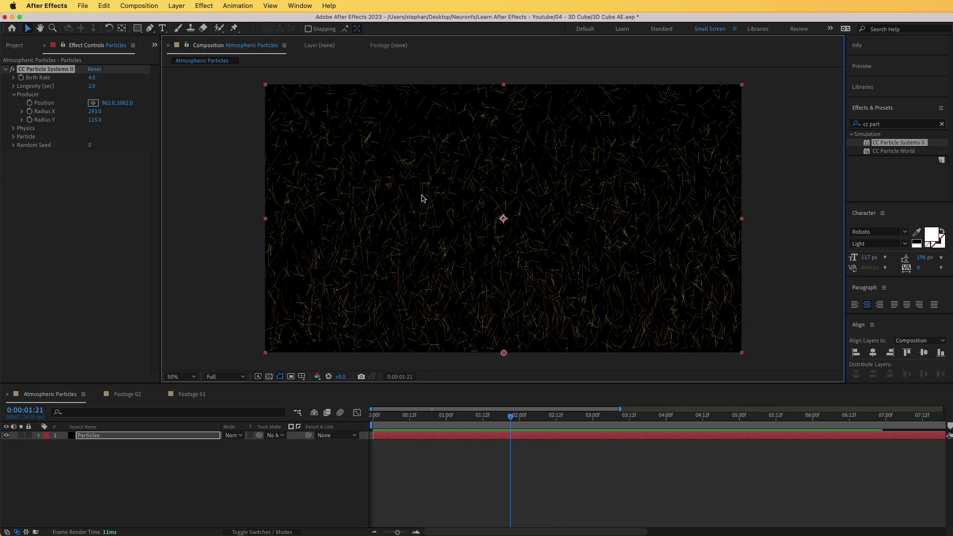
Step: Set Particle Type to Faded Sphere with Birth Size 0.02 and Death Size 0.05
left_click(21, 141)
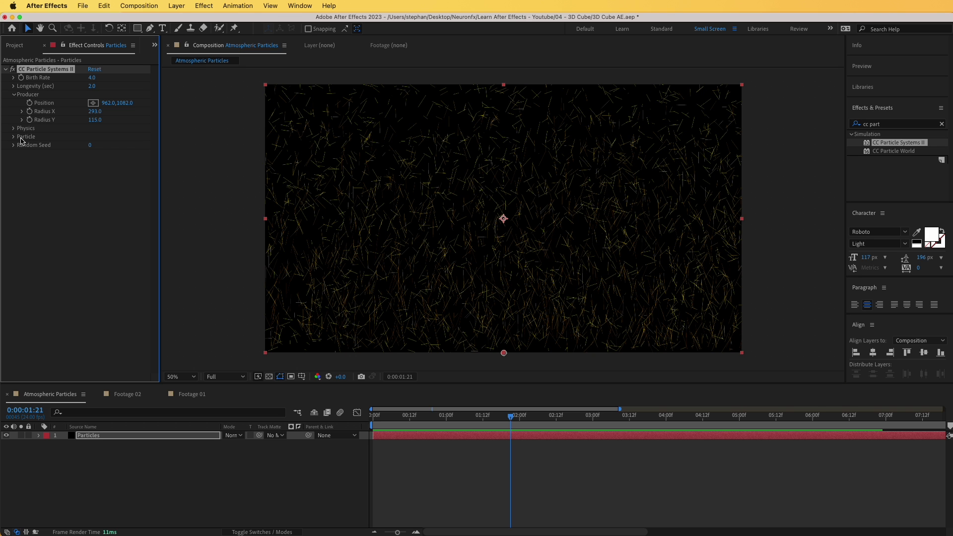
left_click(14, 137)
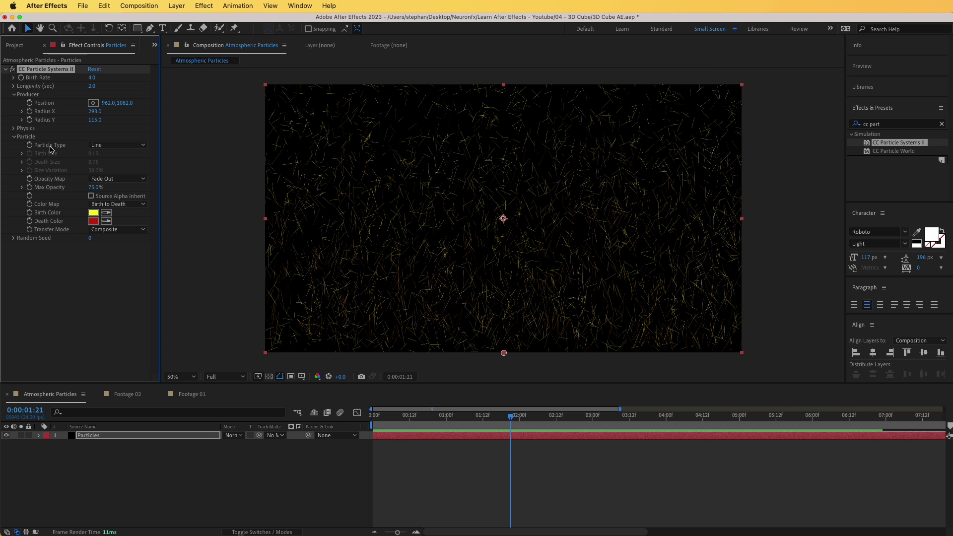
left_click(111, 146)
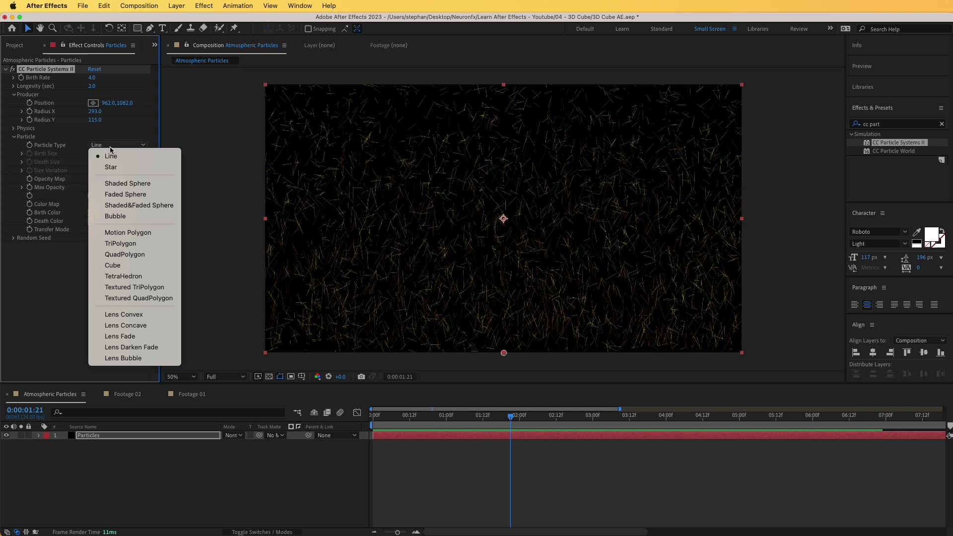
left_click(139, 197)
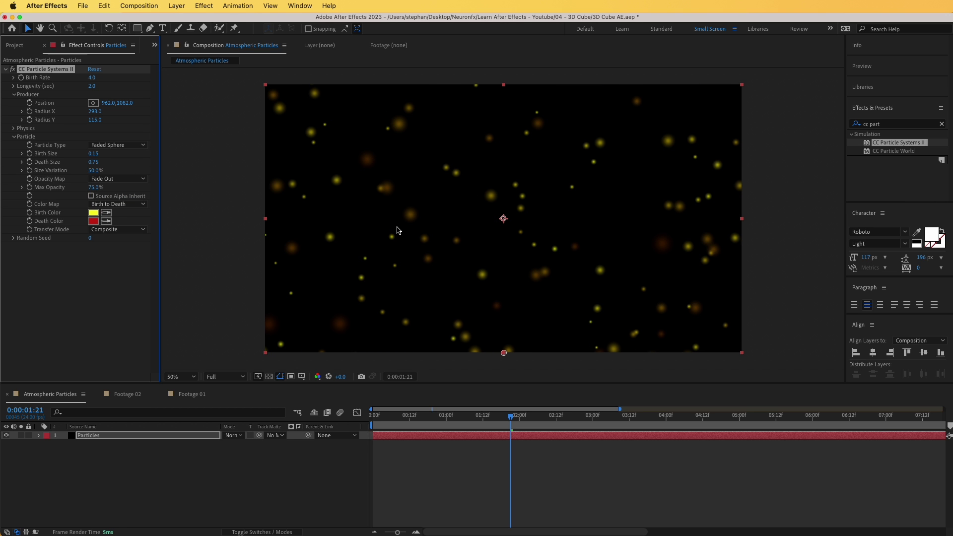
left_click(94, 154)
type("0")
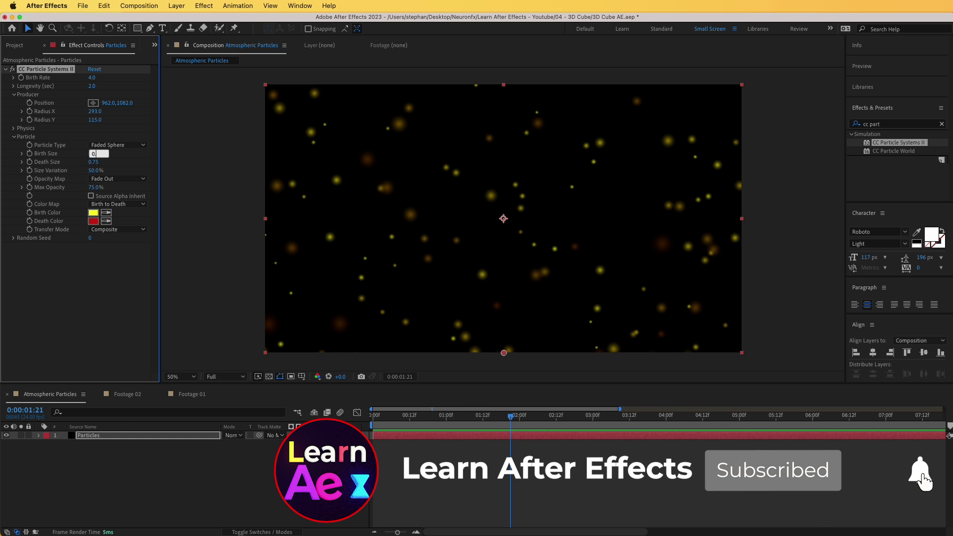
type(".02")
key("Return")
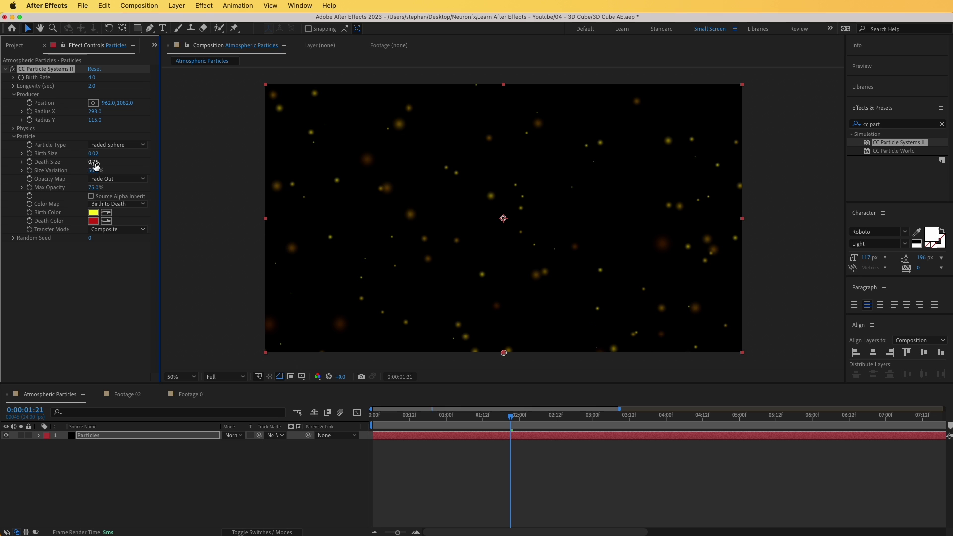
left_click(95, 163)
type("0.0")
key("Return")
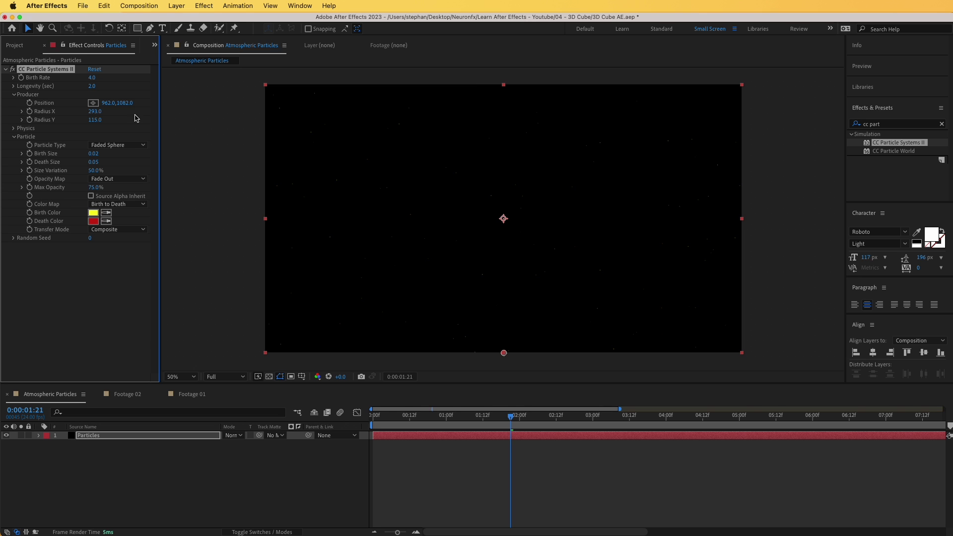
Step: Raise Birth Rate to 100 and preview the denser particle field
left_click(92, 79)
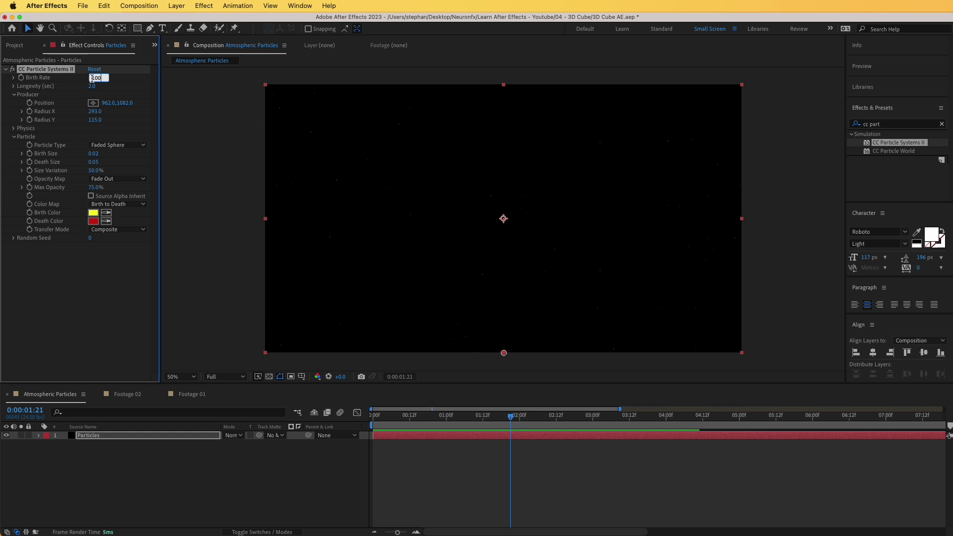
type("100")
key("Return")
scroll(502, 222, "up", 2)
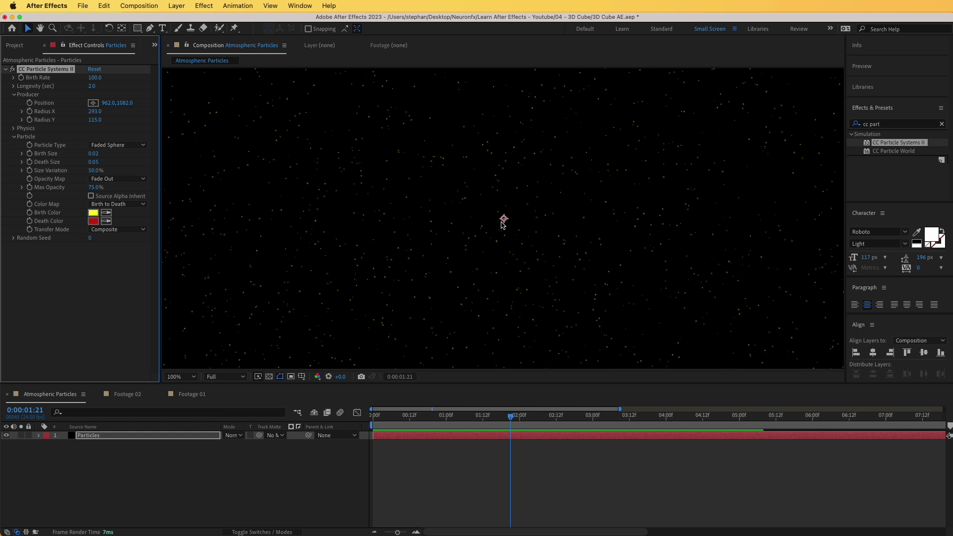
key("space")
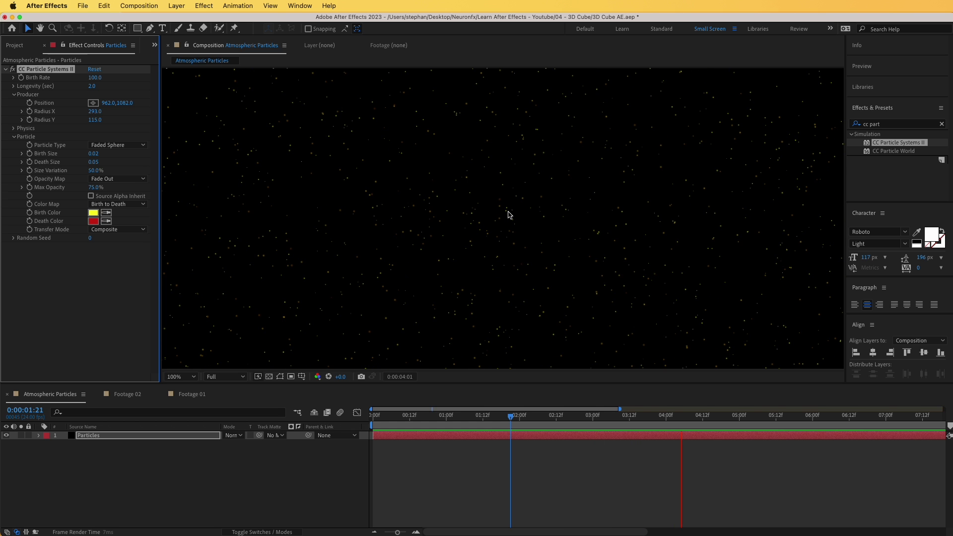
key("space")
Step: Set the Physics animation to Direction with Velocity 0.1 and preview the slower motion
left_click(14, 129)
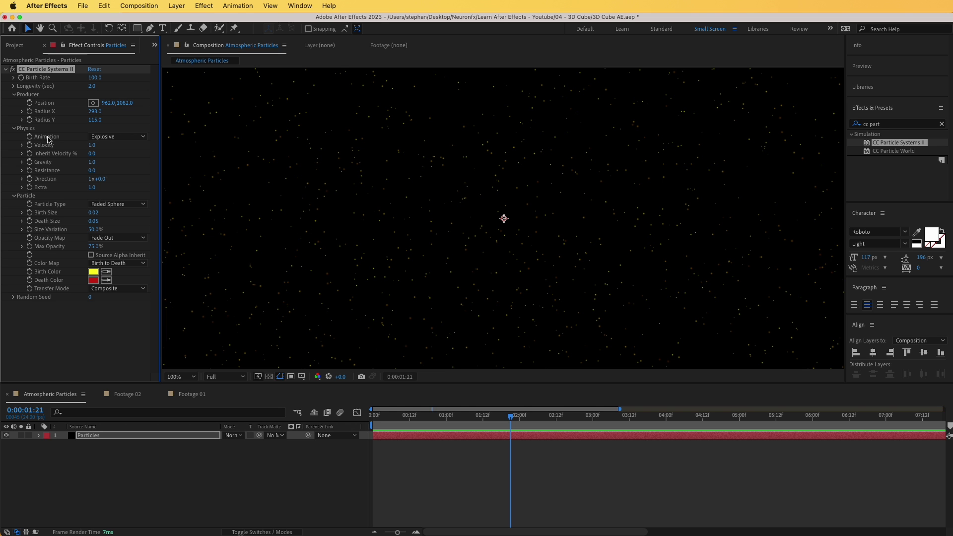
left_click(109, 138)
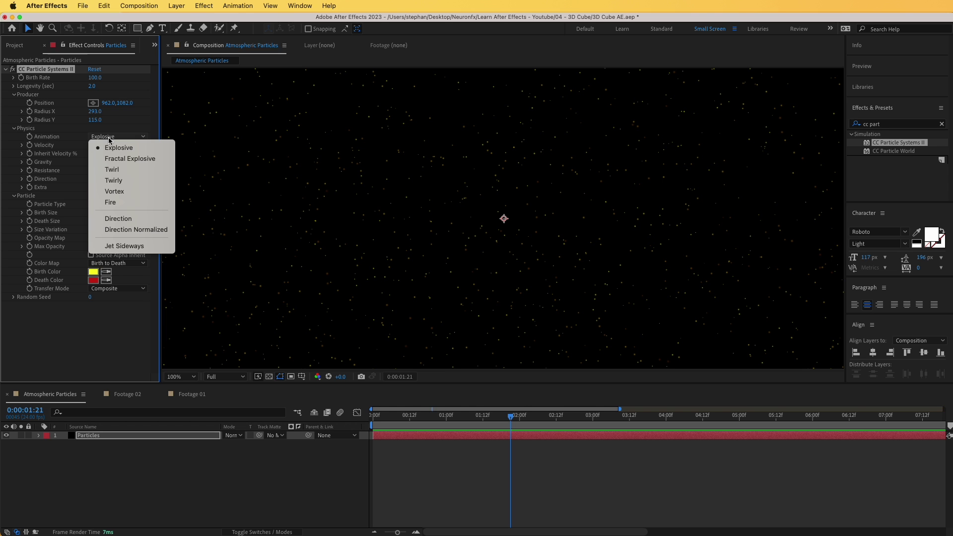
left_click(136, 220)
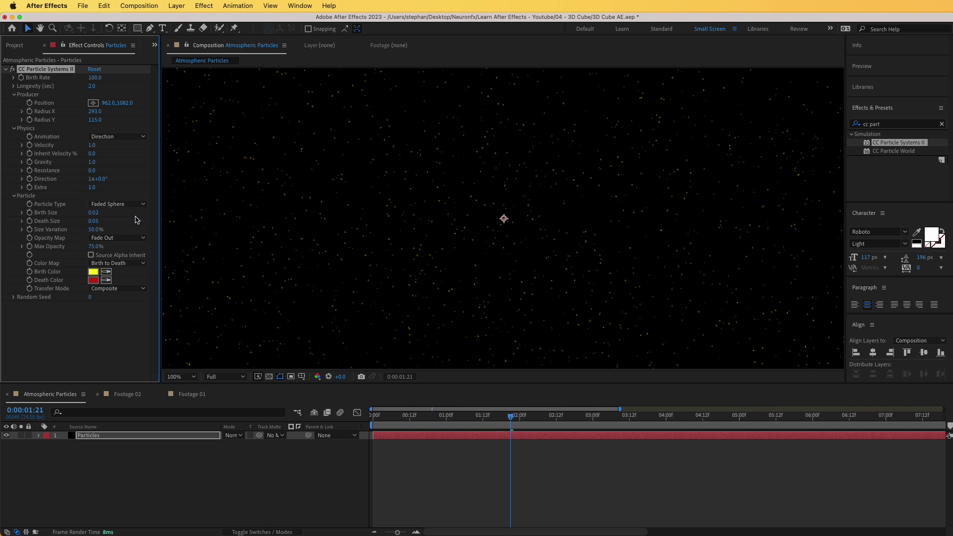
left_click(93, 146)
key("Return")
key("space")
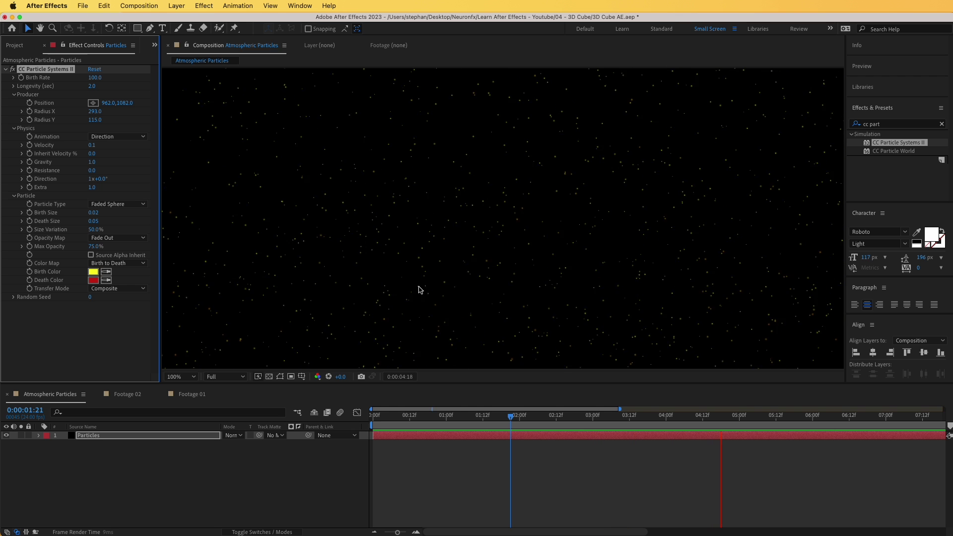
key("space")
Step: Set Gravity to -0.1 so particles float upward, and preview
left_click(93, 162)
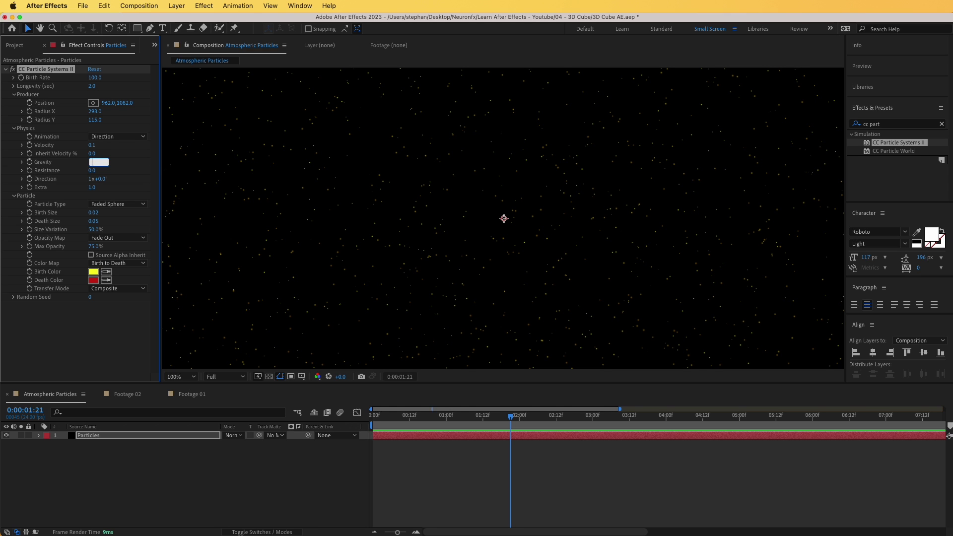
type("-0.1")
key("Return")
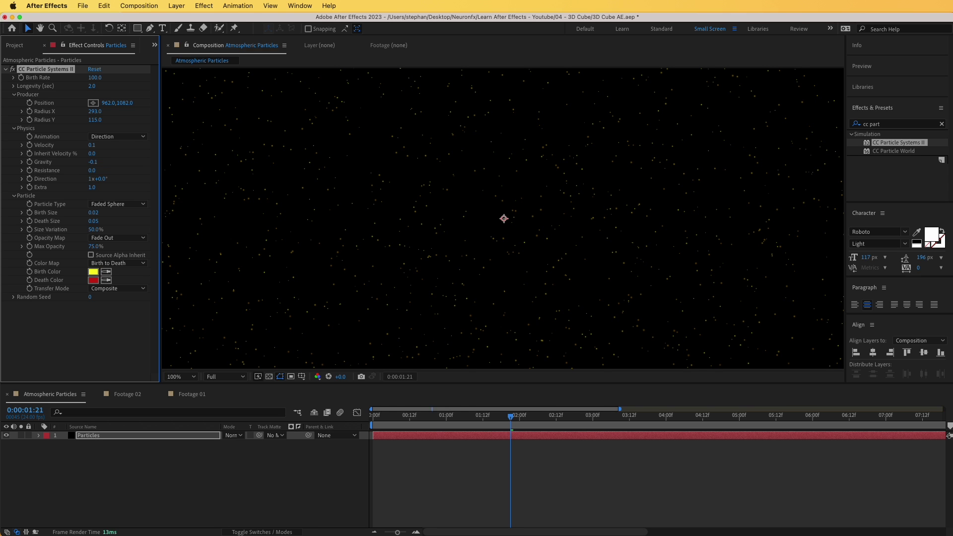
key("space")
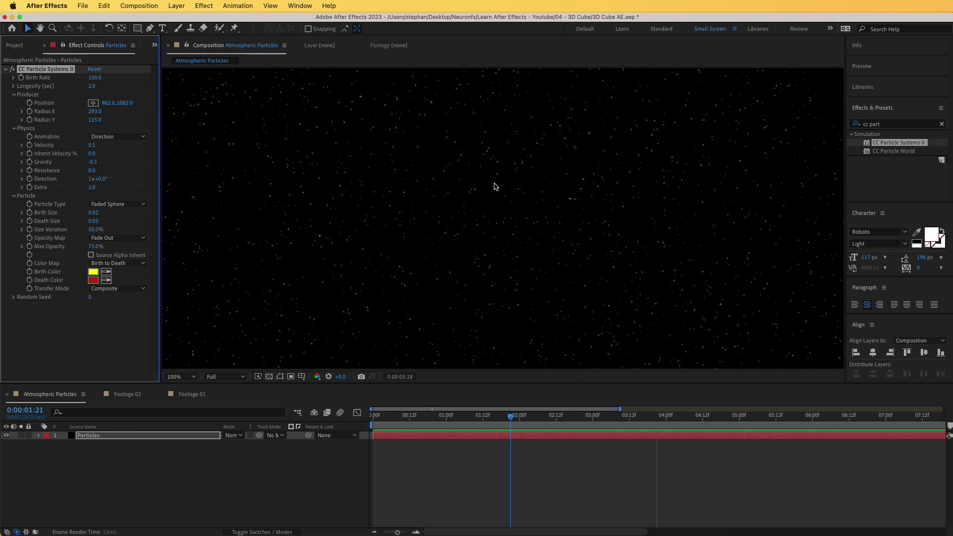
Step: Set Resistance to 1.5 and preview the slowed particles
key("space")
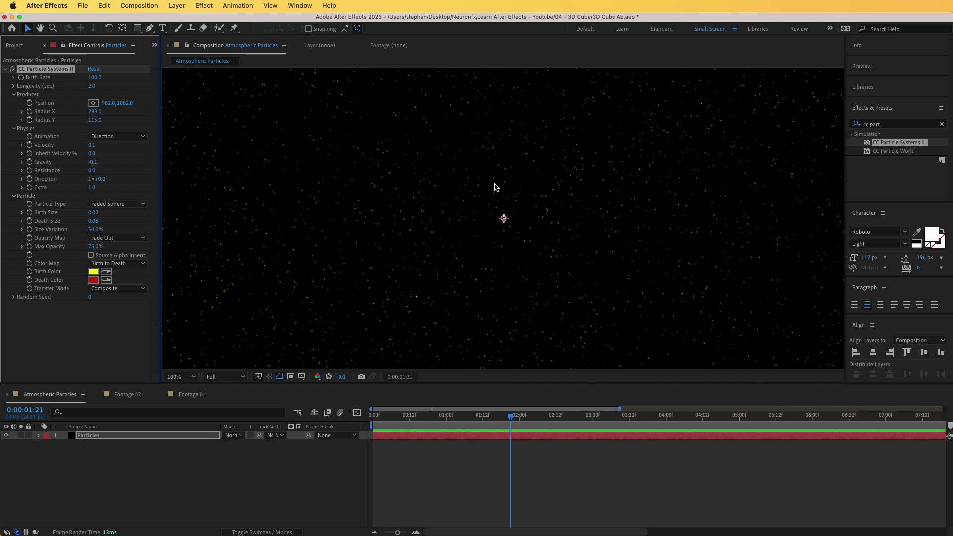
left_click(93, 170)
type("1.5")
key("Return")
key("space")
key("space")
Step: Set the Direction angle to 0x+90° and preview the new direction
left_click(99, 180)
key("Return")
left_click(92, 178)
type("0")
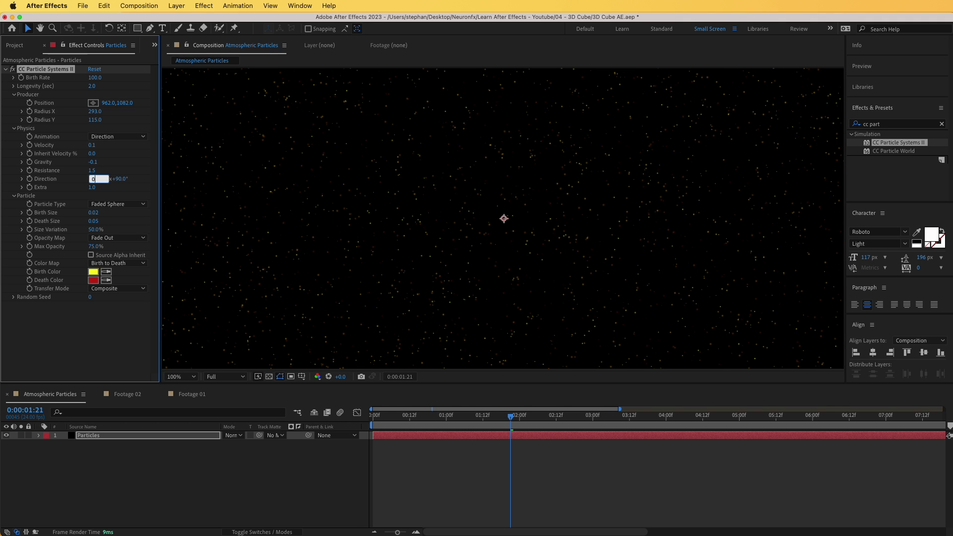
key("Return")
key("space")
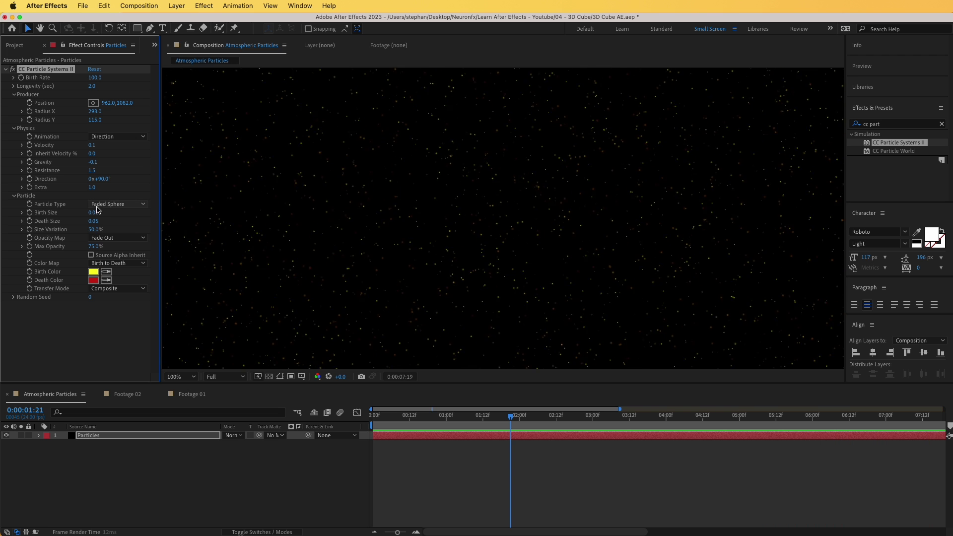
Step: Try Extra values of 0.1 and 2.0, previewing the randomness of each
left_click(92, 187)
type("0")
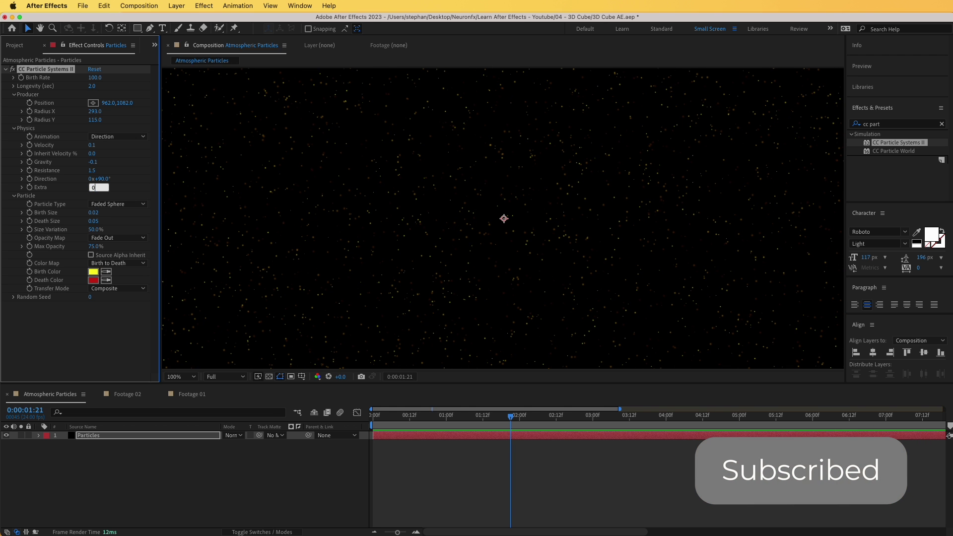
type(".1")
key("Return")
key("space")
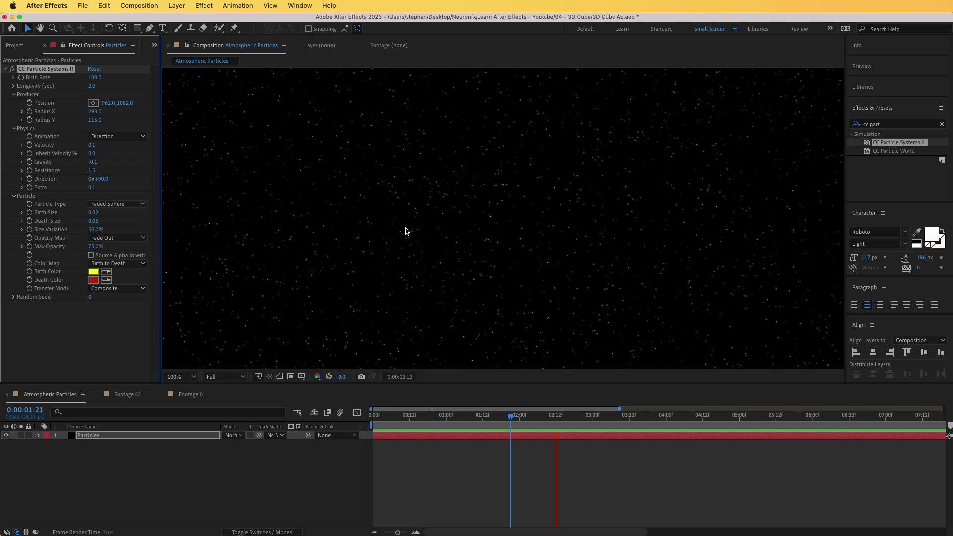
key("space")
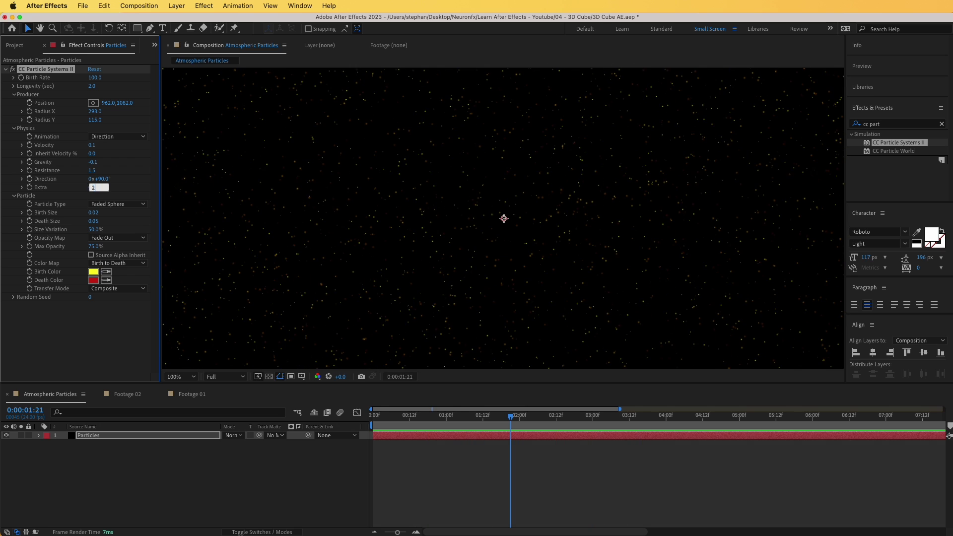
key("Return")
key("space")
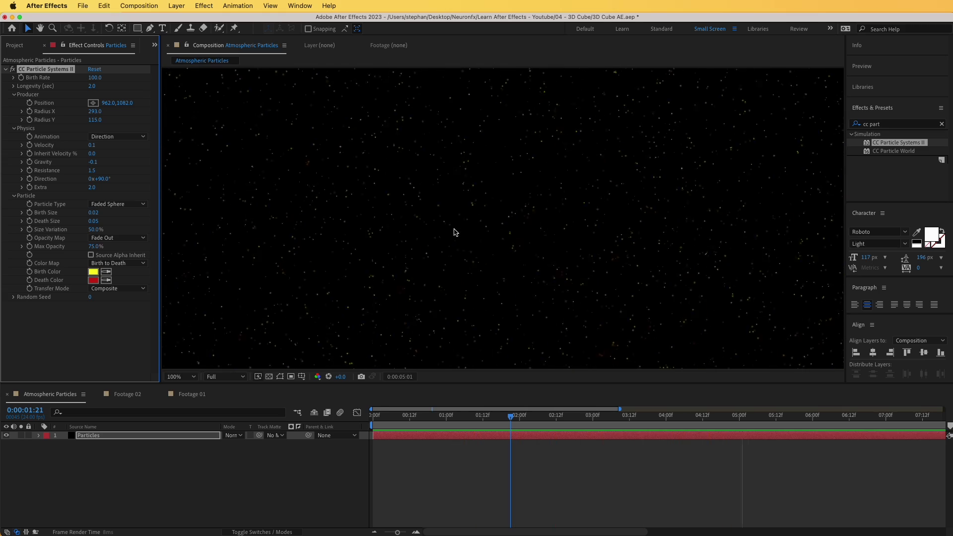
key("space")
Step: Set Velocity to 0.2 and Extra to 0.5, previewing the result
left_click(93, 145)
type("0.2")
key("Return")
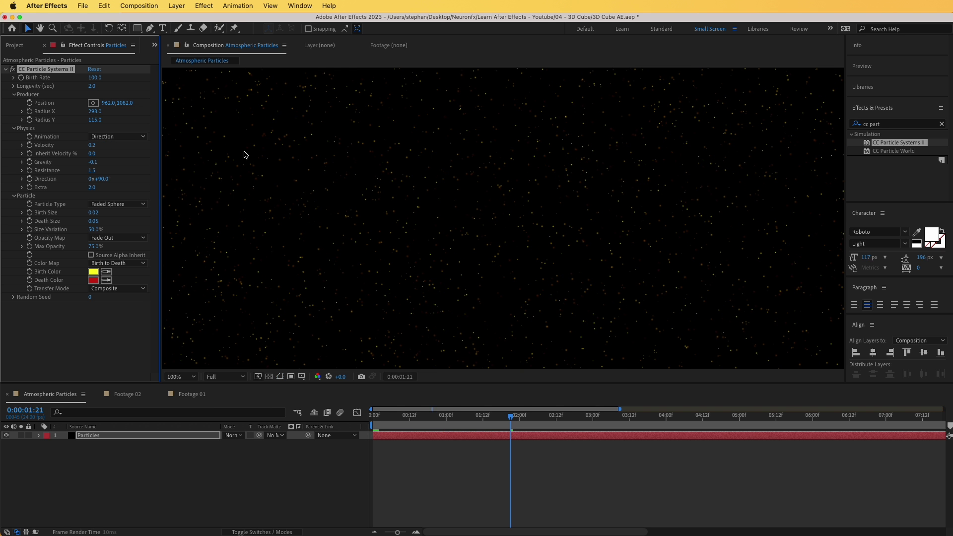
key("space")
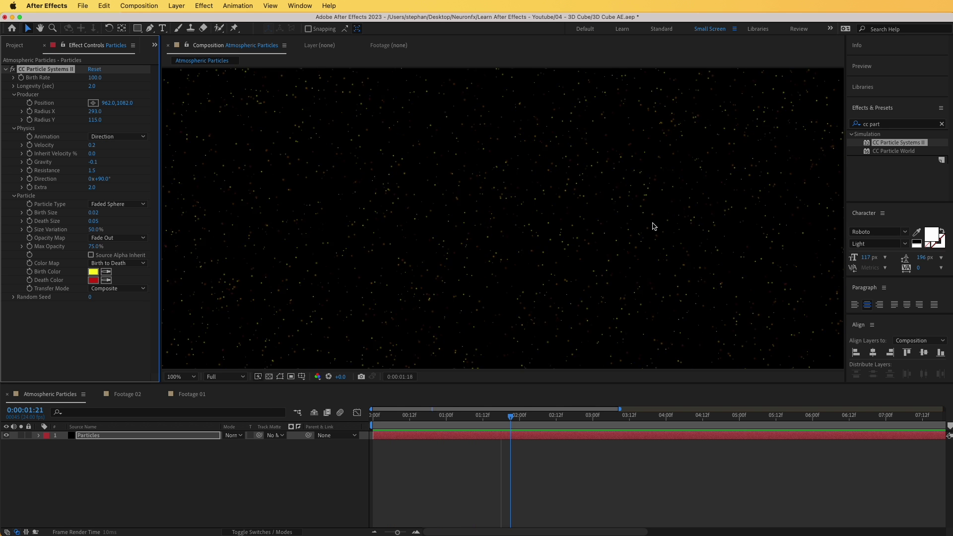
left_click(92, 187)
type("1.5")
key("Return")
key("space")
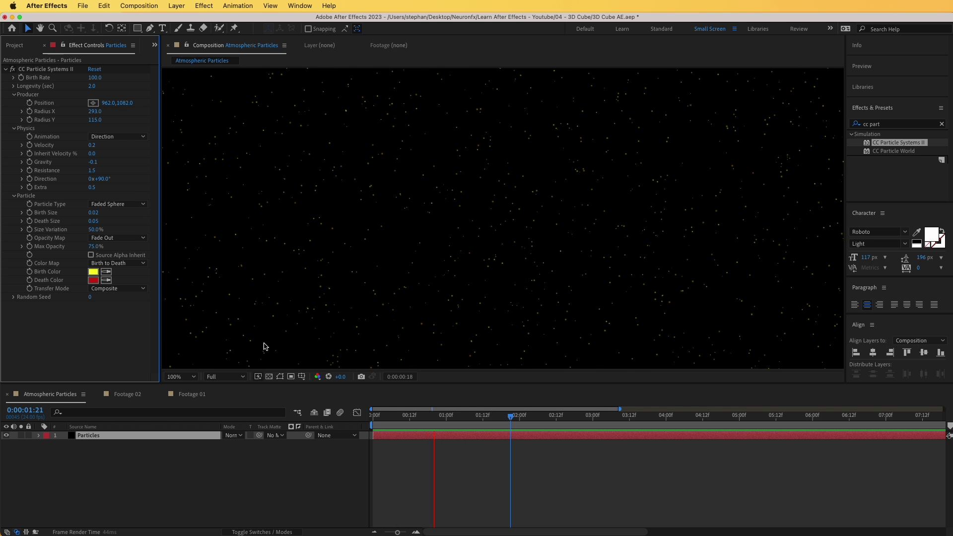
key("space")
Step: Set the particle Birth Color to white and Death Color to black
left_click(93, 272)
left_click_drag(335, 232, 272, 181)
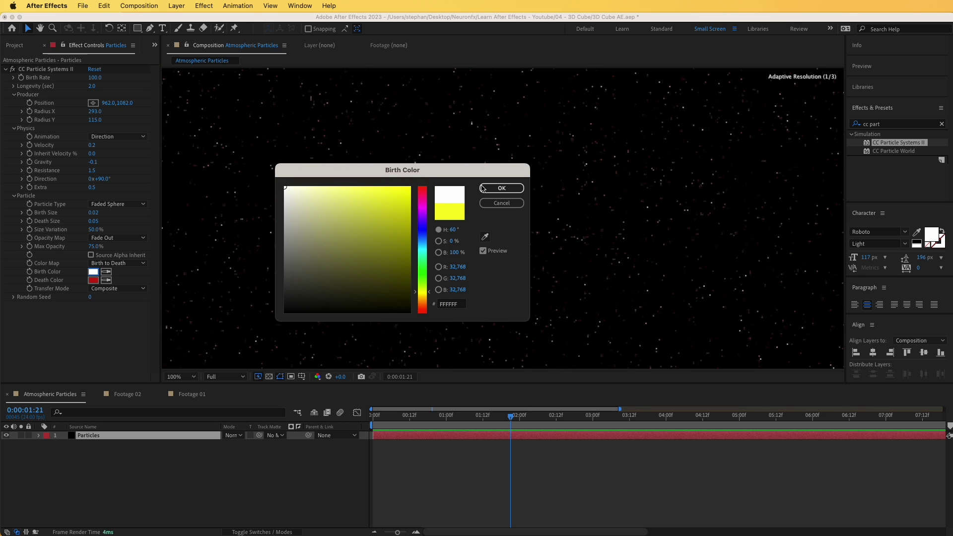
left_click(482, 188)
left_click(93, 280)
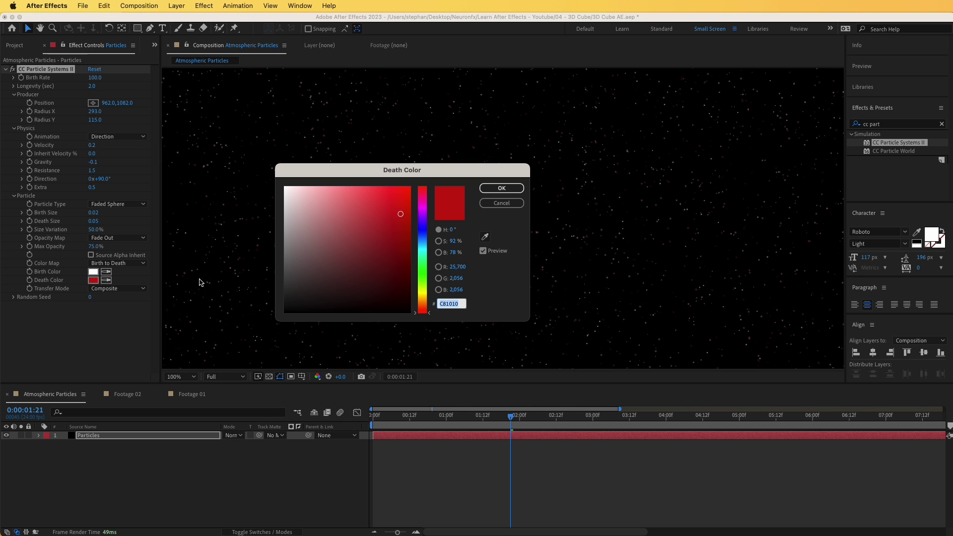
left_click_drag(298, 270, 274, 314)
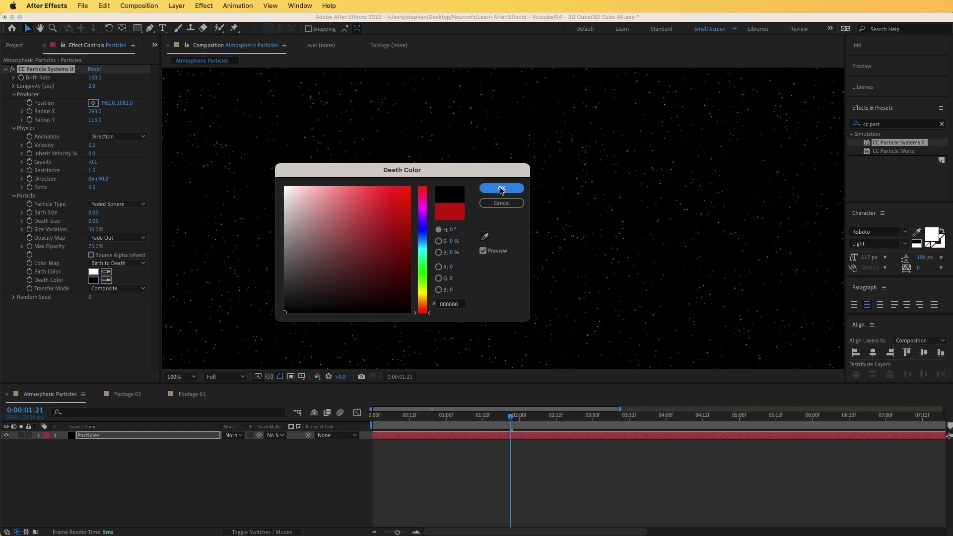
left_click(502, 189)
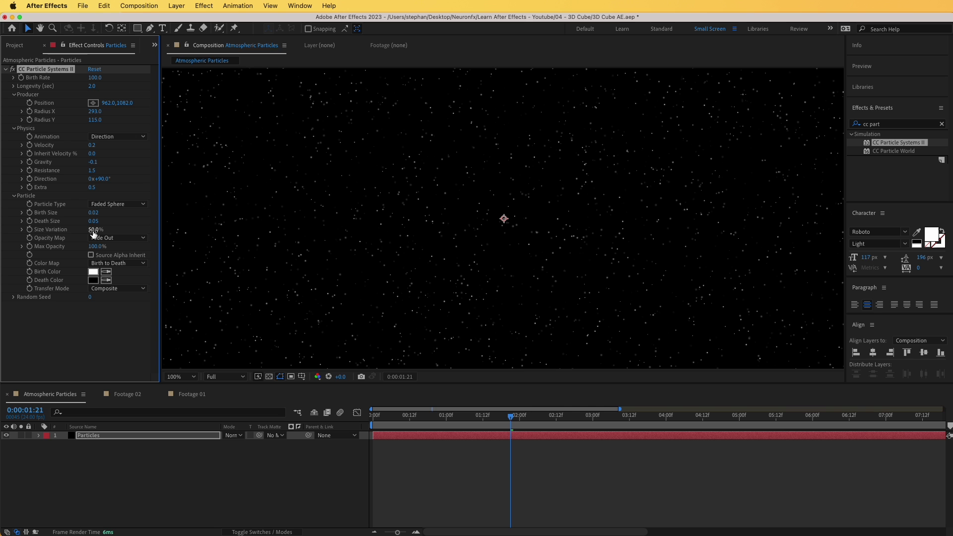
Step: Raise Size Variation to 100%, preview, and set the viewer zoom to Fit
left_click_drag(94, 234, 171, 227)
key("space")
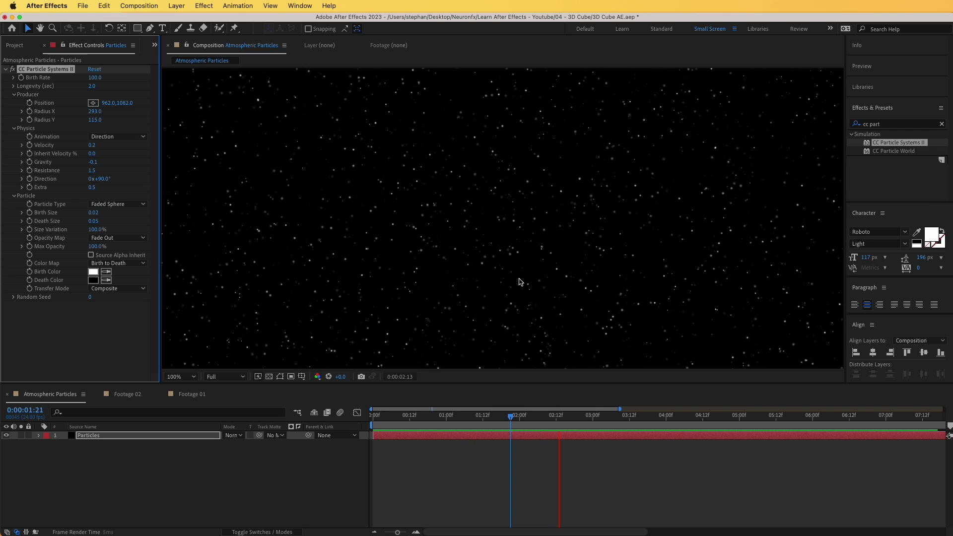
key("space")
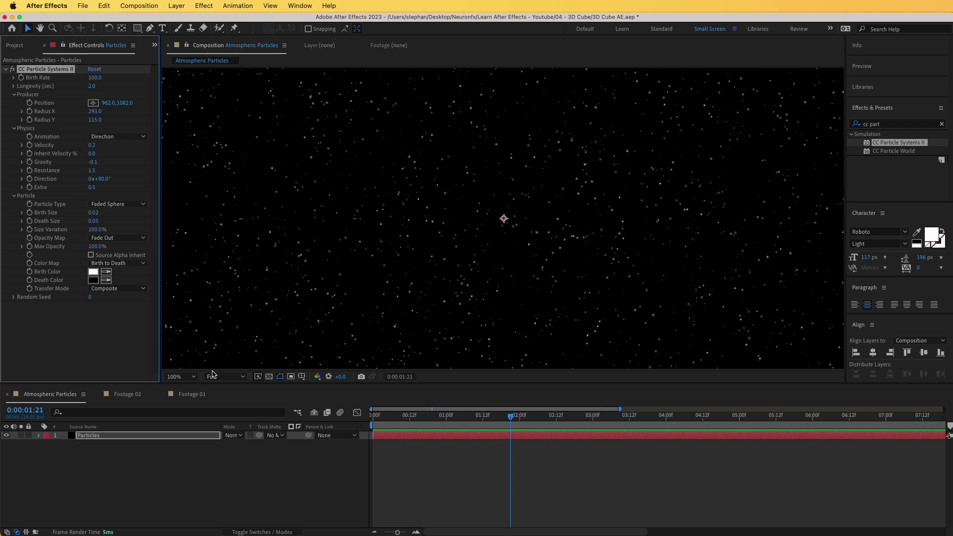
left_click(184, 377)
left_click(194, 397)
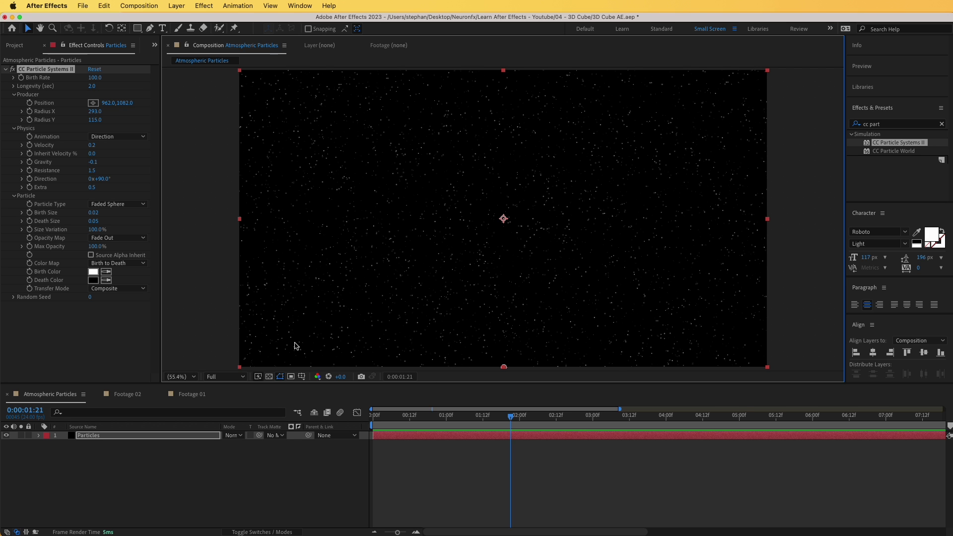
Step: Create a new solid layer named Fractal Matte above Particles
left_click(194, 465)
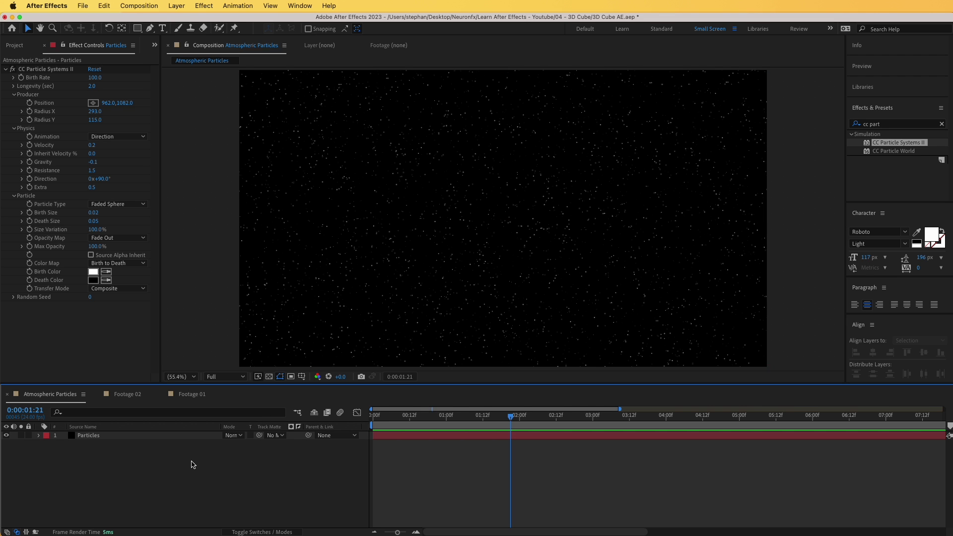
right_click(193, 465)
mouse_move(206, 471)
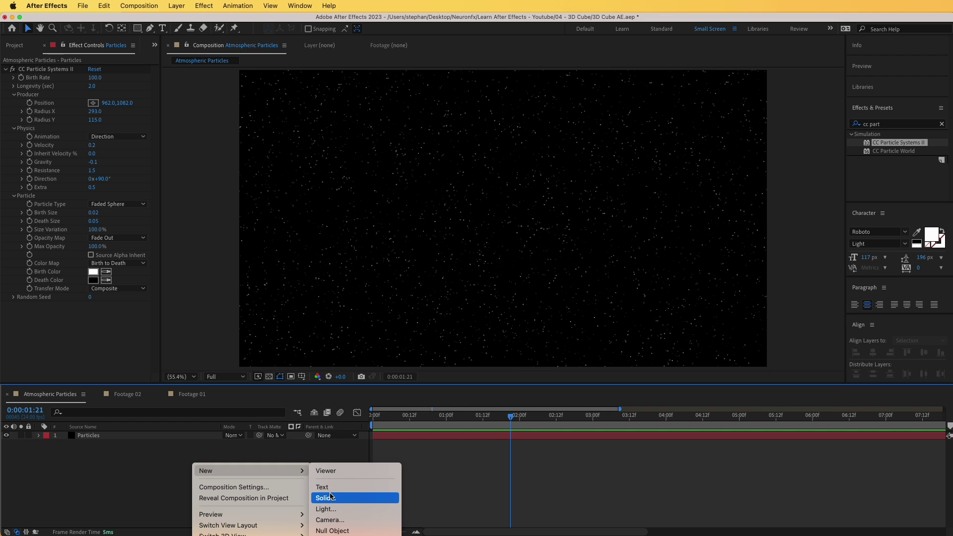
left_click(331, 497)
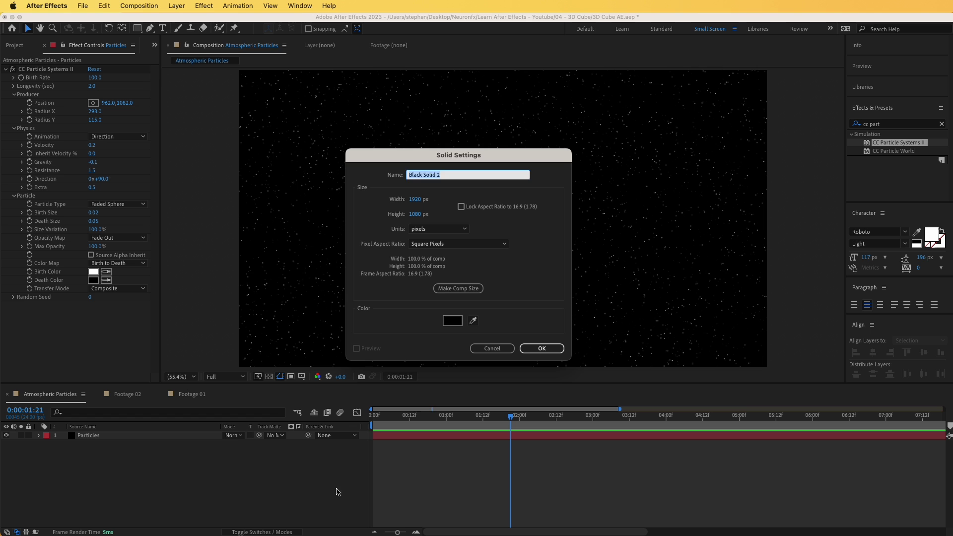
type("Fractal Matte")
key("Return")
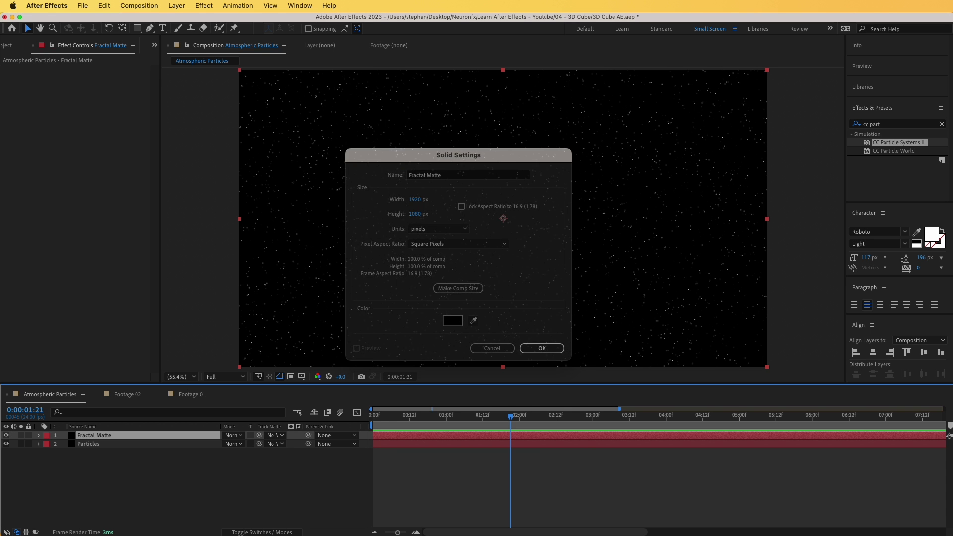
Step: Apply Fractal Noise from Effects & Presets to the Fractal Matte layer
left_click(894, 124)
type("fracta")
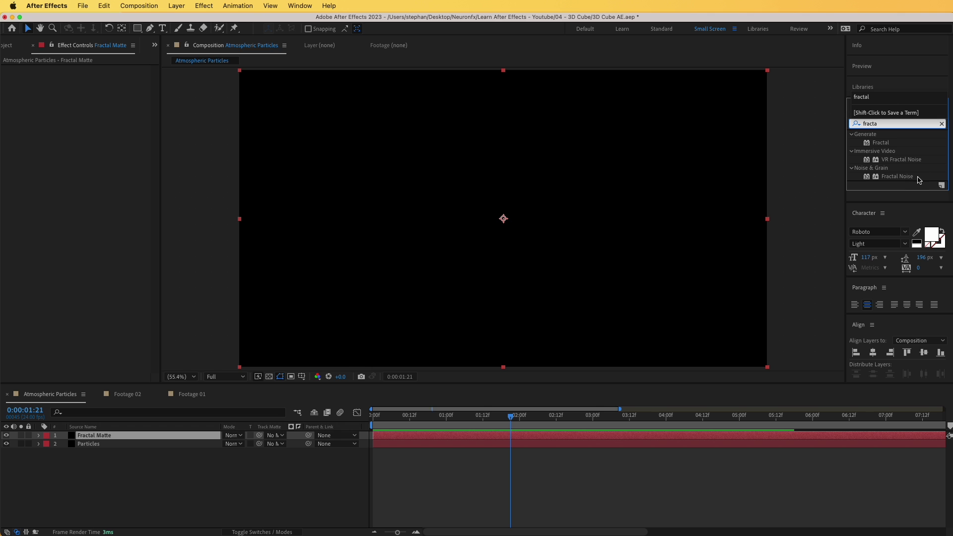
left_click_drag(898, 176, 101, 437)
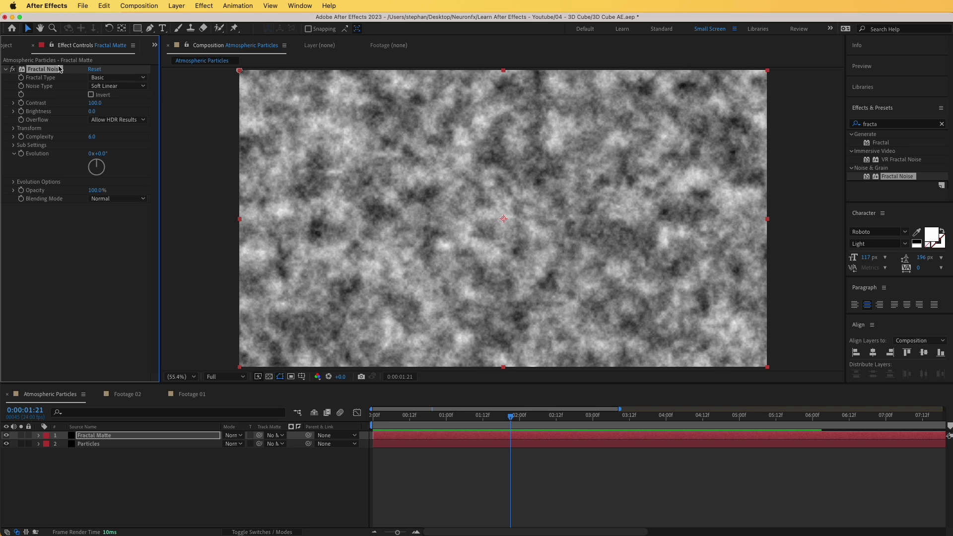
Step: Set the noise type to Linear, lower the contrast slightly, and raise Complexity to 20
left_click(100, 78)
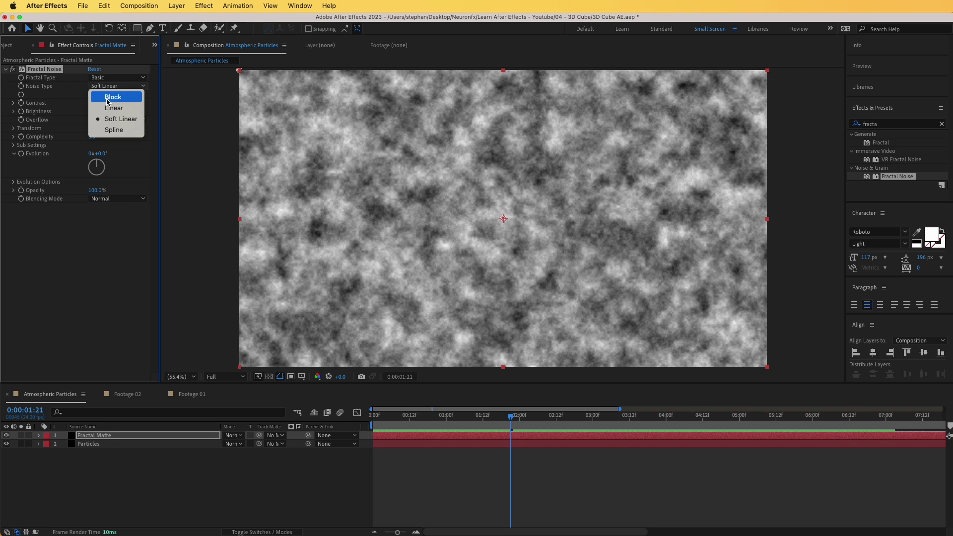
left_click(108, 110)
left_click_drag(95, 103, 87, 107)
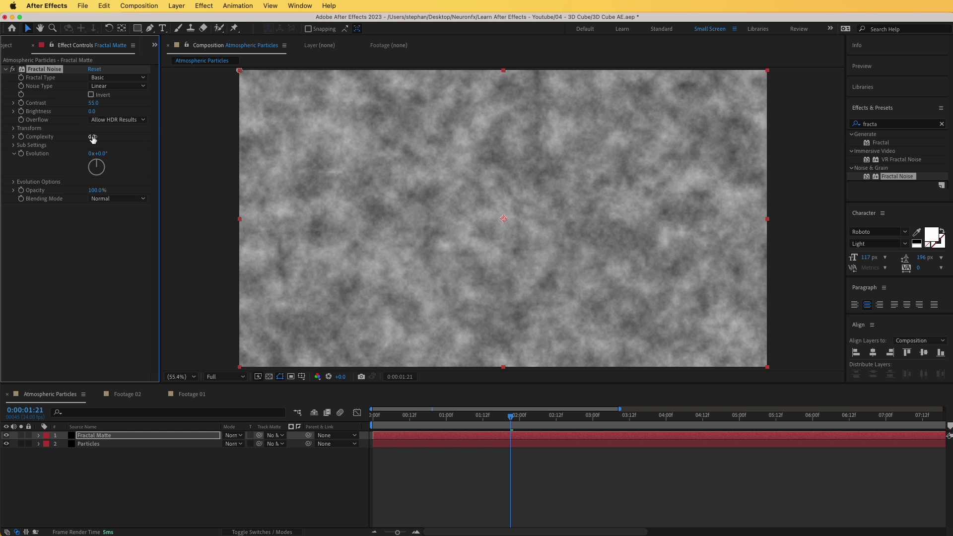
left_click_drag(92, 137, 261, 131)
left_click_drag(347, 135, 838, 141)
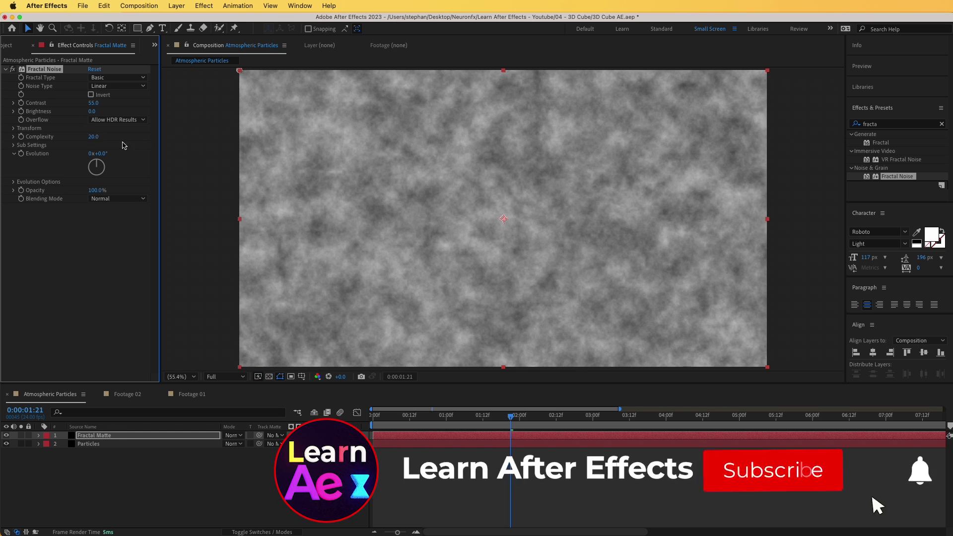
Step: Scale the noise pattern up to 168 and scrub a few frames to check it
left_click(16, 128)
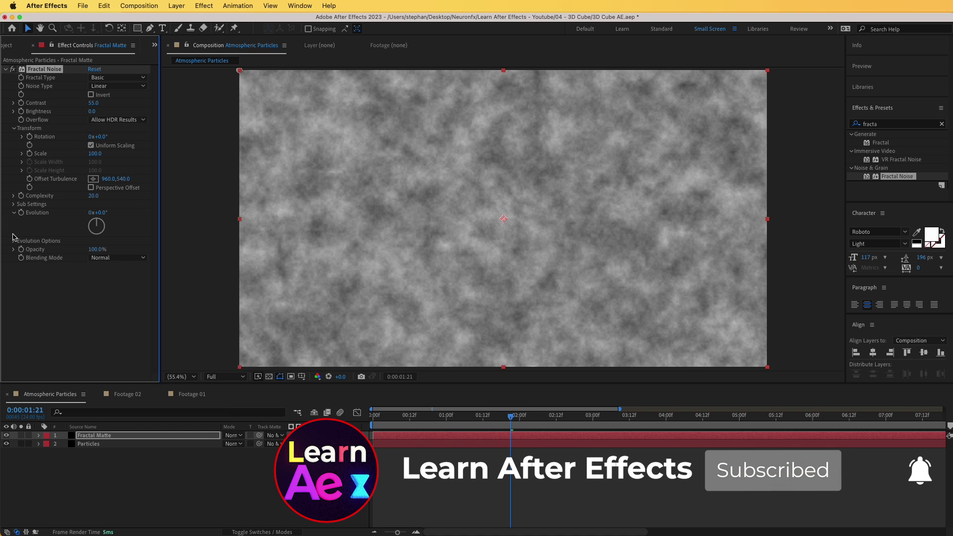
left_click_drag(94, 153, 125, 151)
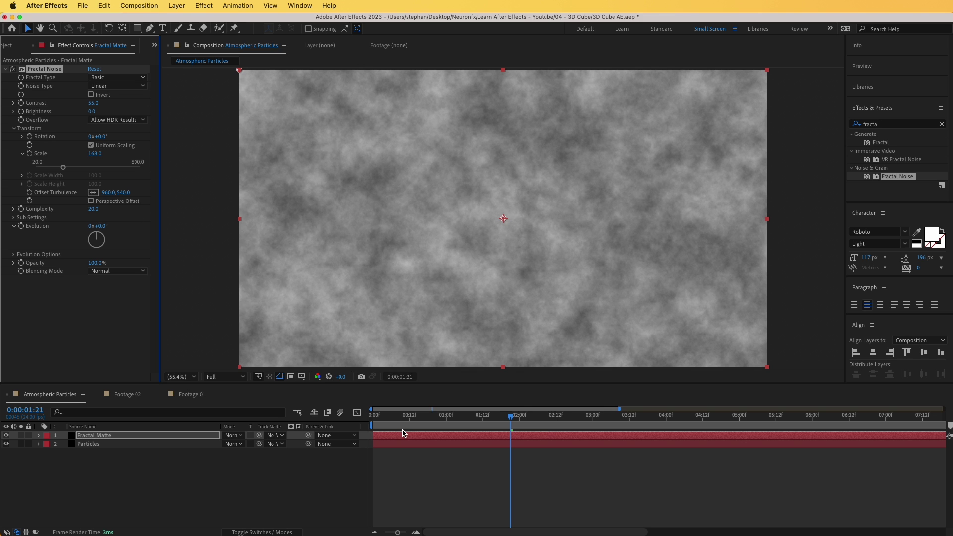
left_click_drag(526, 420, 480, 423)
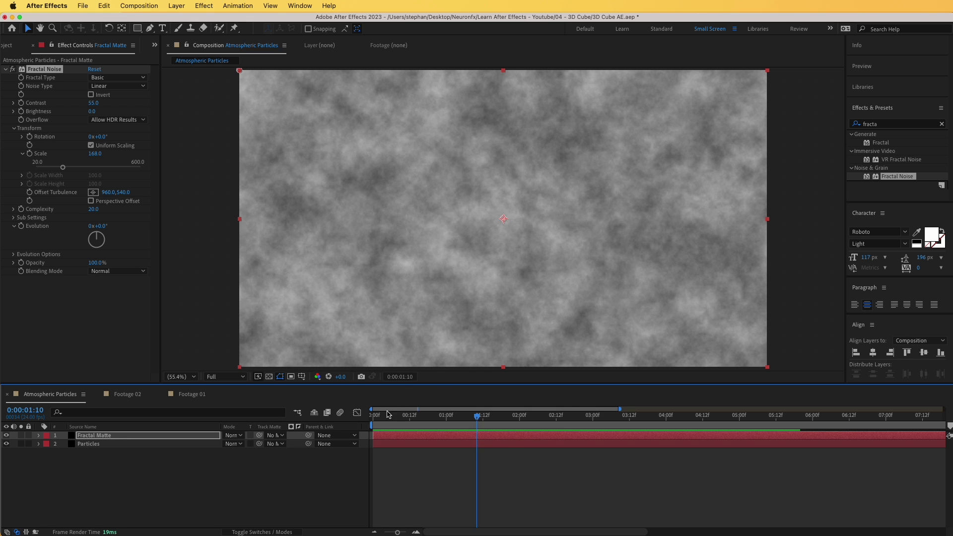
Step: Keyframe Offset Turbulence from 960,540 at 0:00 to 1971,540 at 18 seconds, then preview the drift
left_click_drag(390, 415, 365, 428)
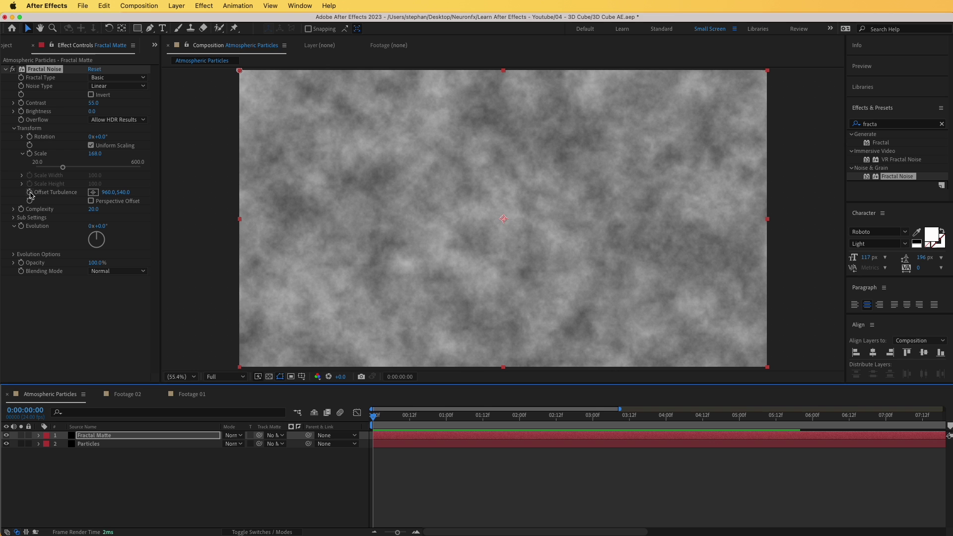
left_click(30, 195)
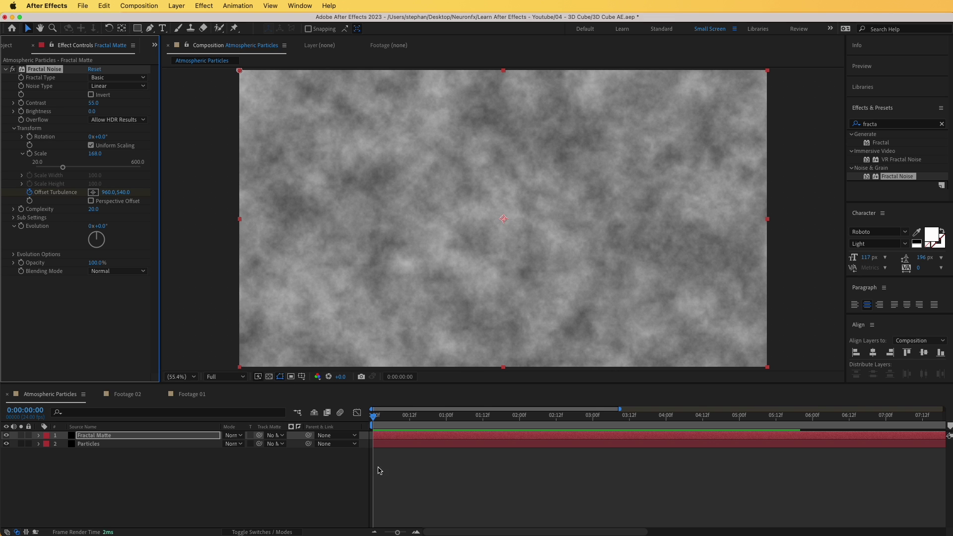
left_click_drag(410, 421, 940, 419)
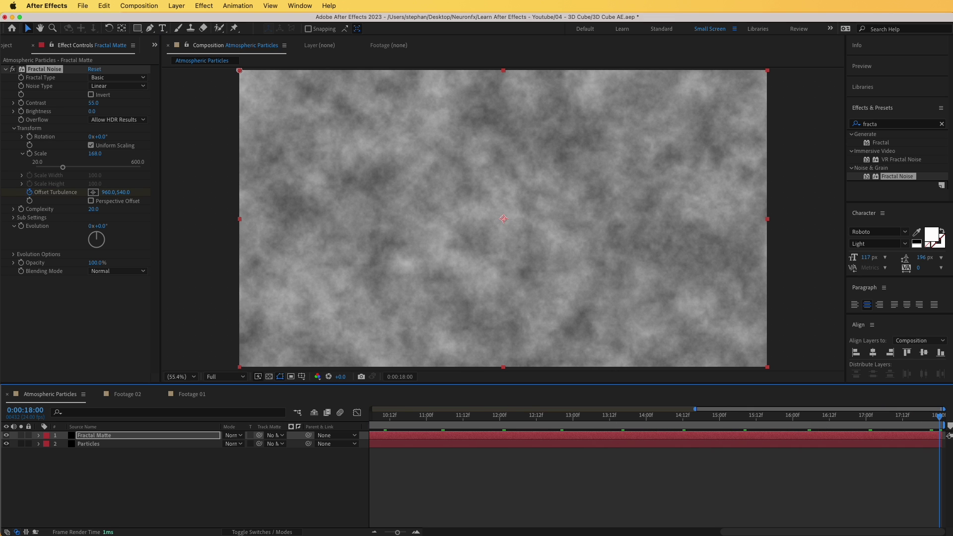
left_click_drag(395, 533, 385, 533)
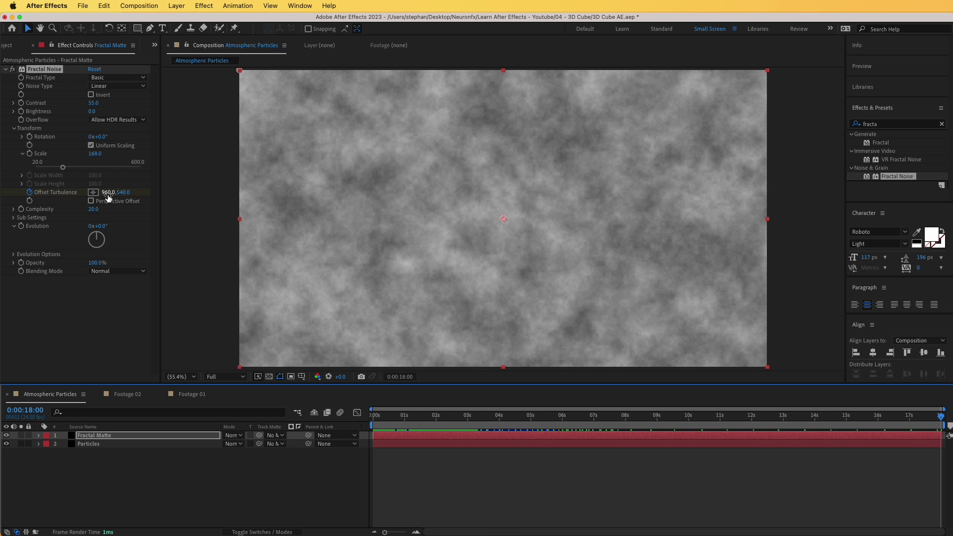
left_click_drag(107, 193, 601, 223)
key("space")
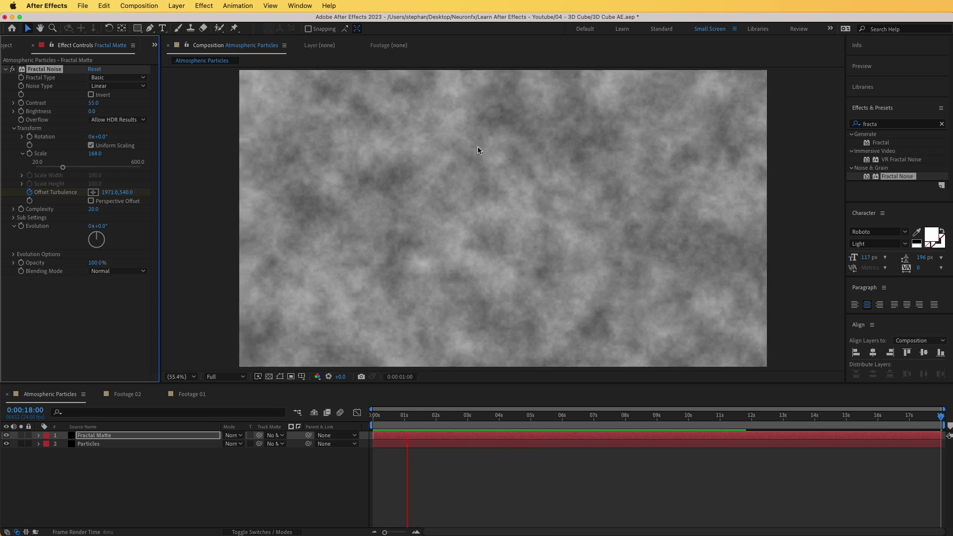
key("space")
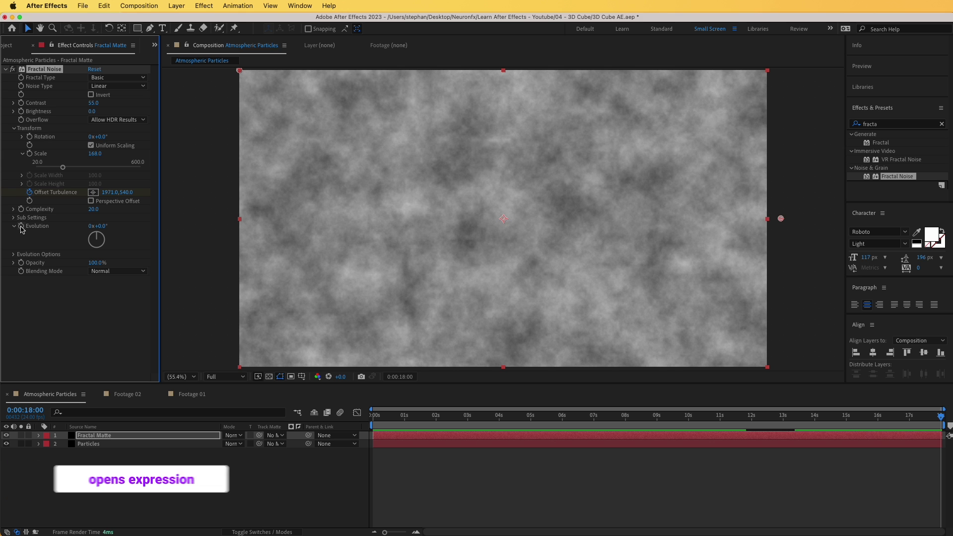
Step: Drive the noise's Evolution with the expression time*50
left_click(21, 227, "alt")
scroll(428, 500, "down", 3)
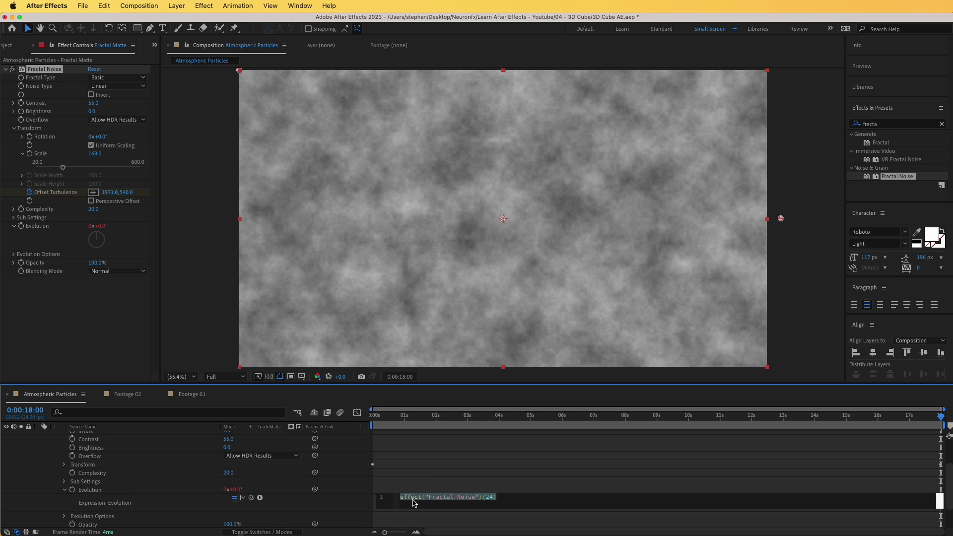
type("time")
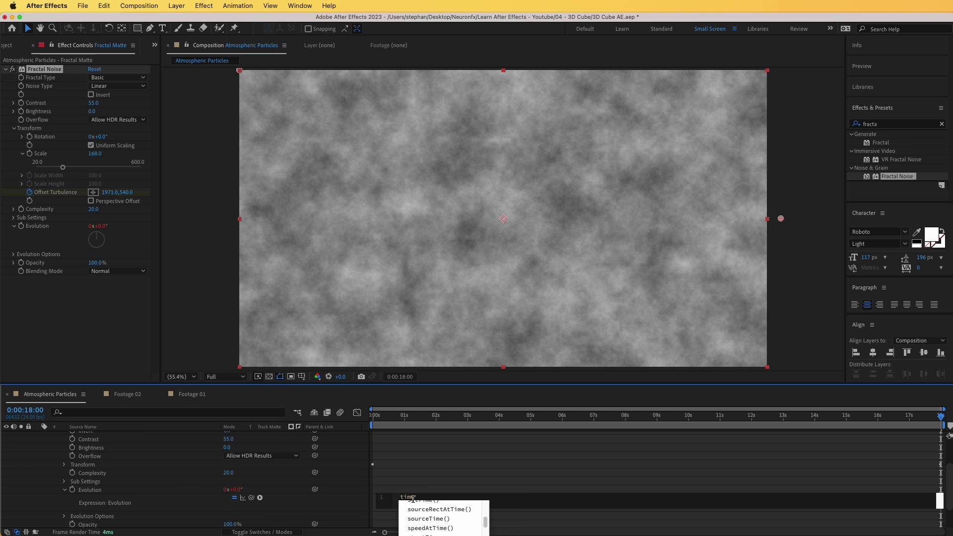
type("*50;")
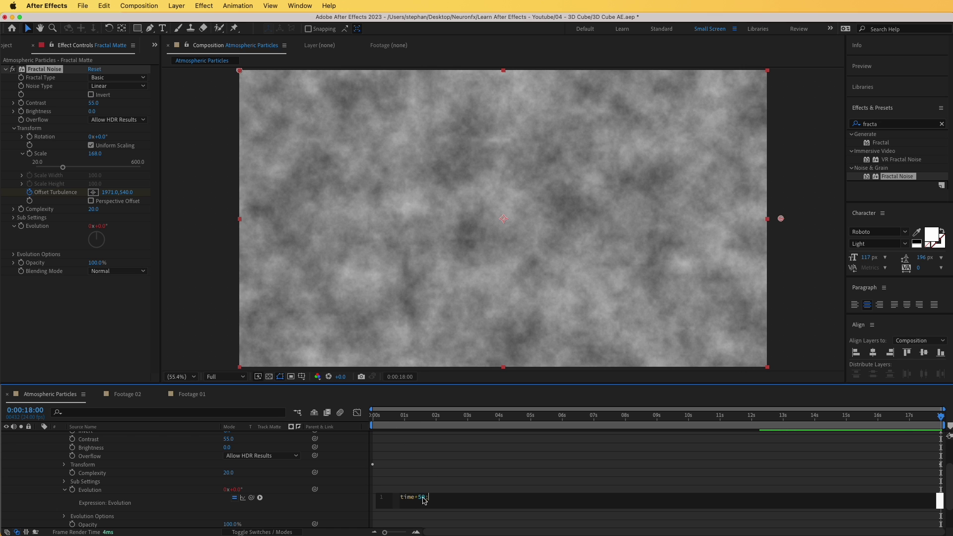
left_click(356, 505)
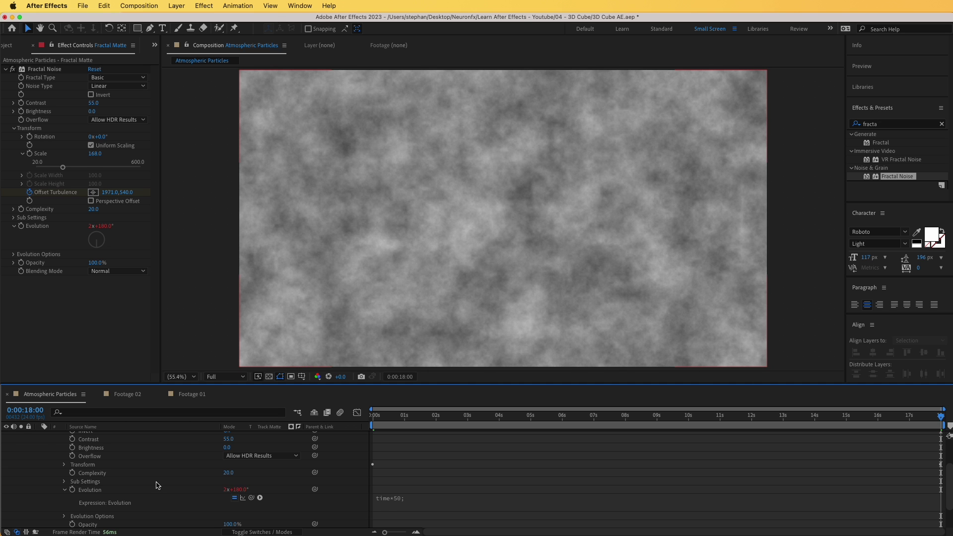
scroll(81, 472, "up", 4)
left_click(40, 437)
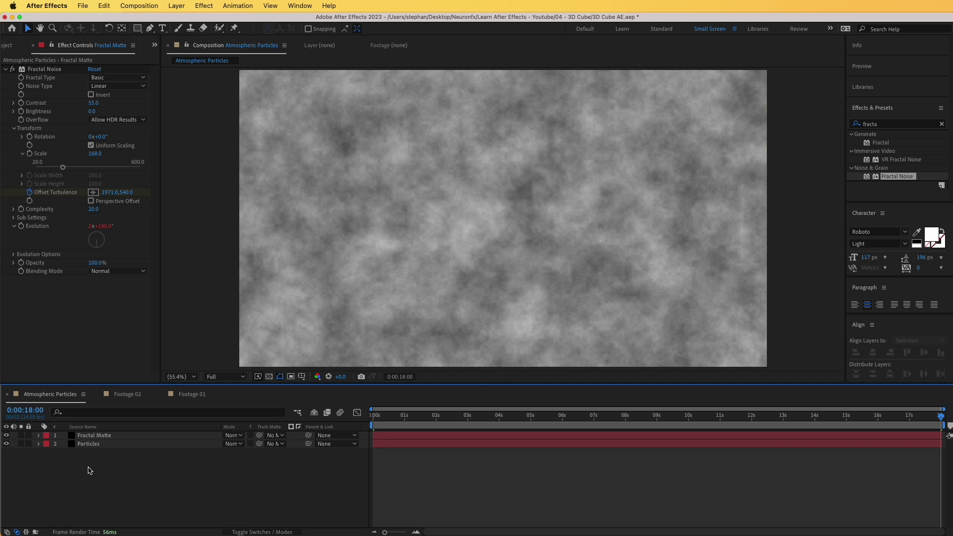
Step: Preview the churning noise and lower Sub Scaling to 54.8
key("space")
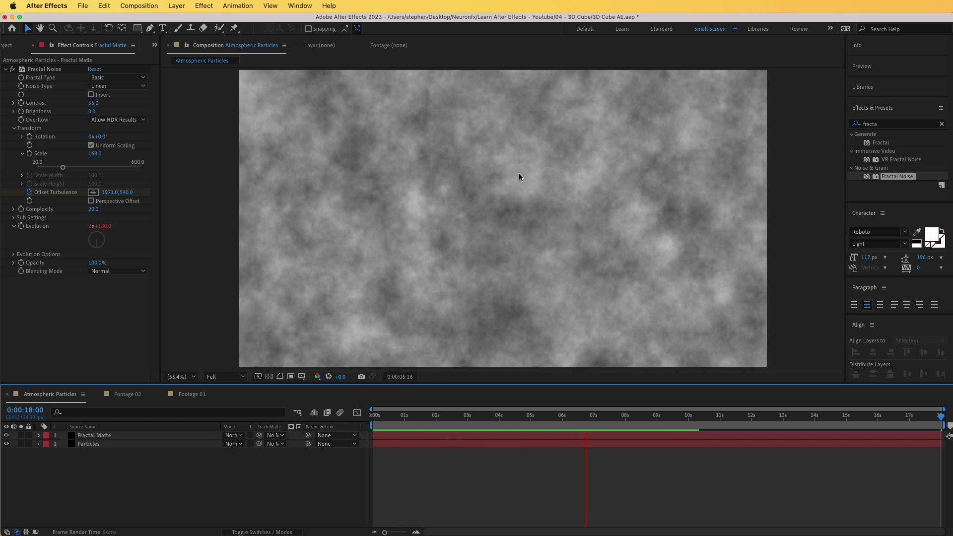
key("space")
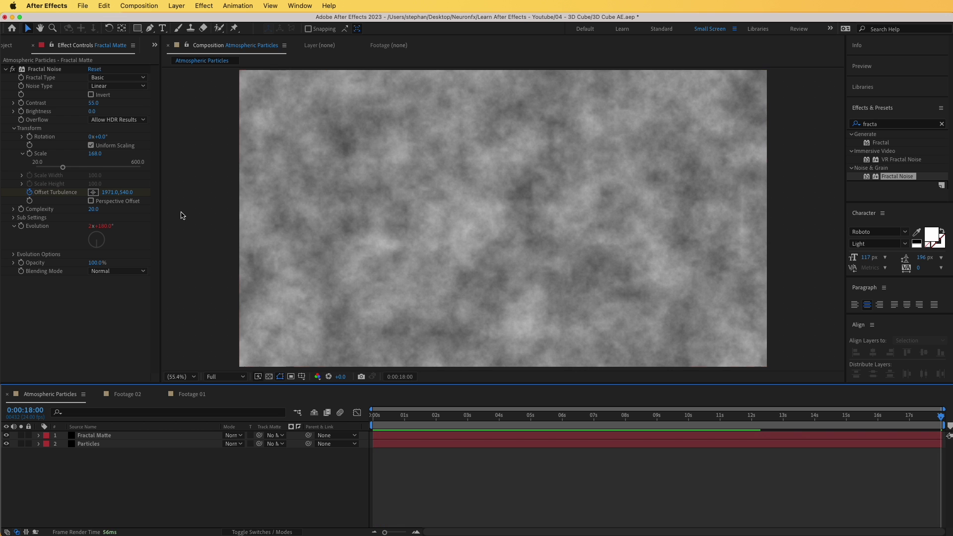
left_click(14, 219)
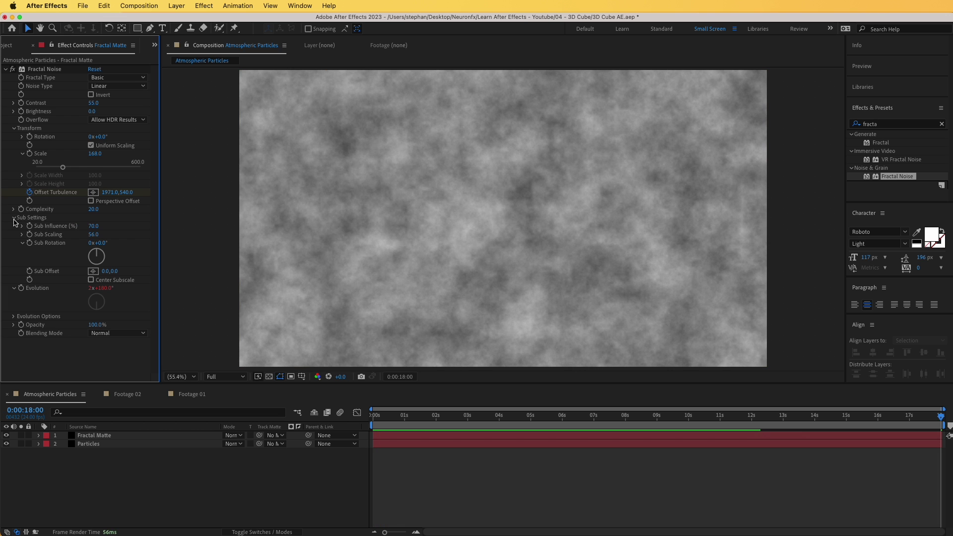
left_click_drag(93, 235, 86, 240)
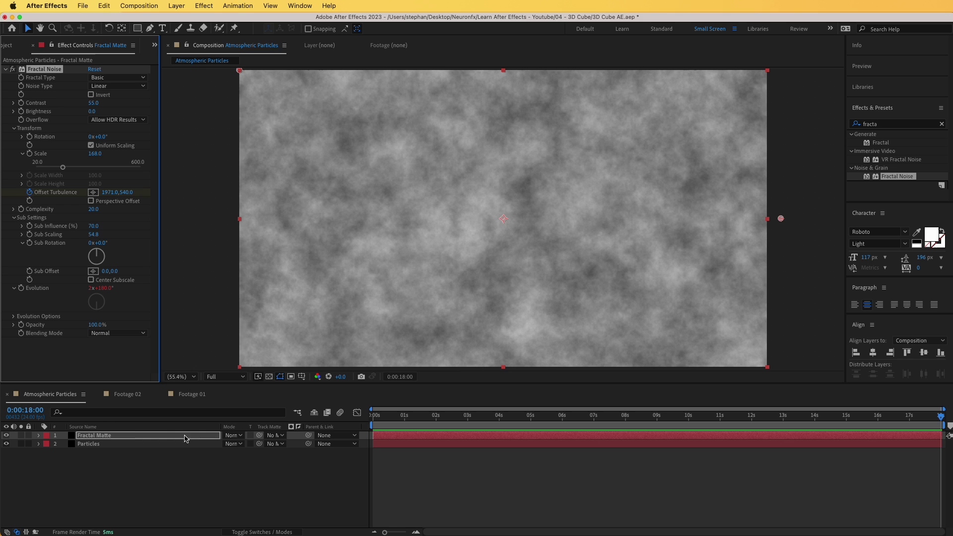
Step: Matte the Particles layer with Fractal Matte as a Luma Matte, briefly showing Fractal Matte to compare
left_click(94, 446)
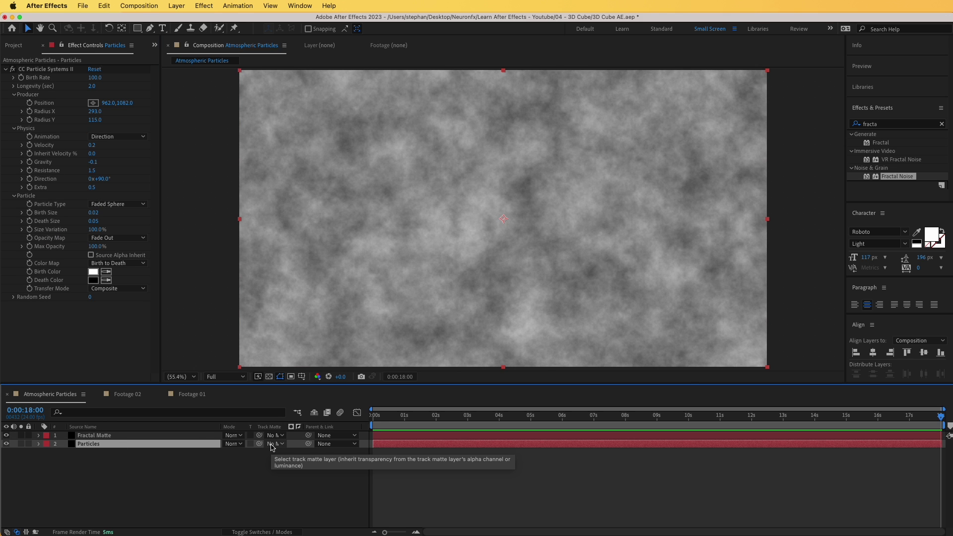
left_click(274, 445)
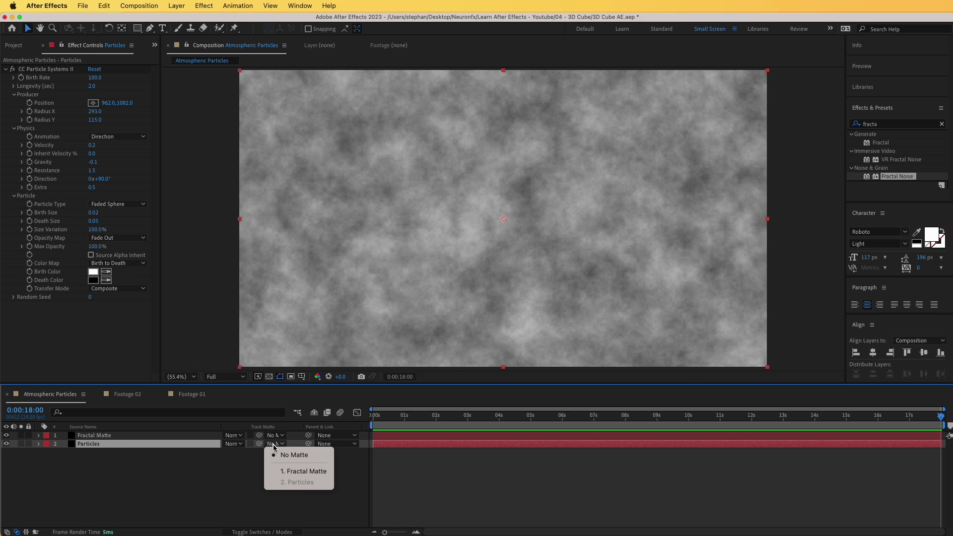
left_click(293, 473)
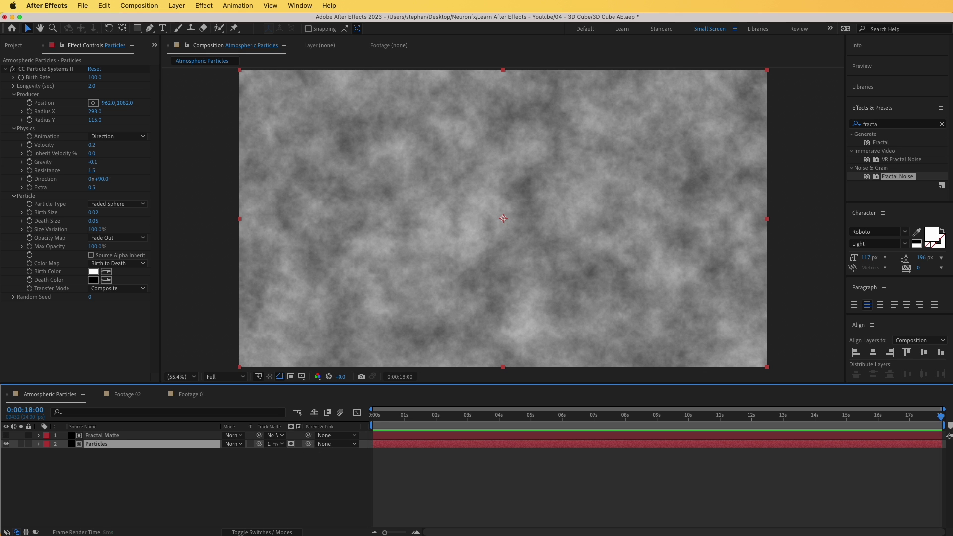
left_click(291, 445)
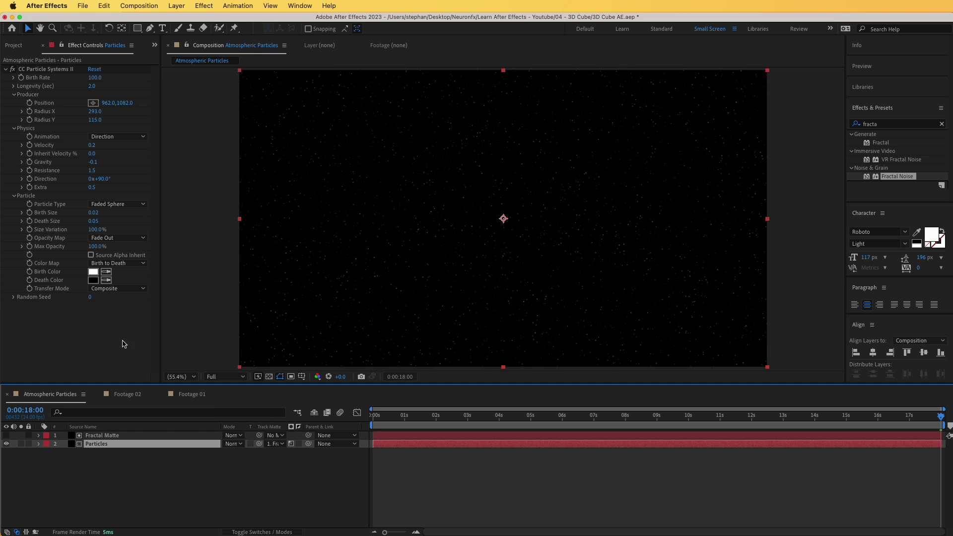
left_click(7, 435)
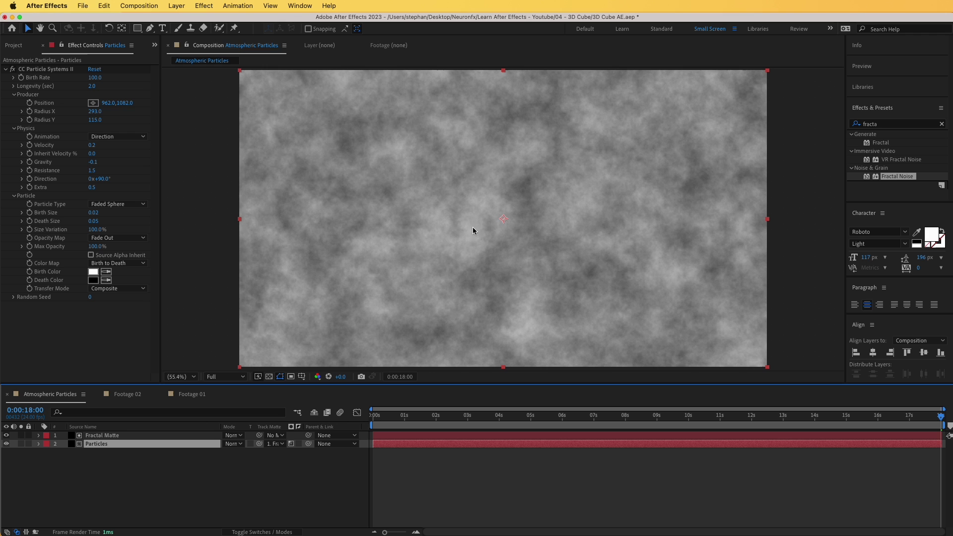
left_click(7, 436)
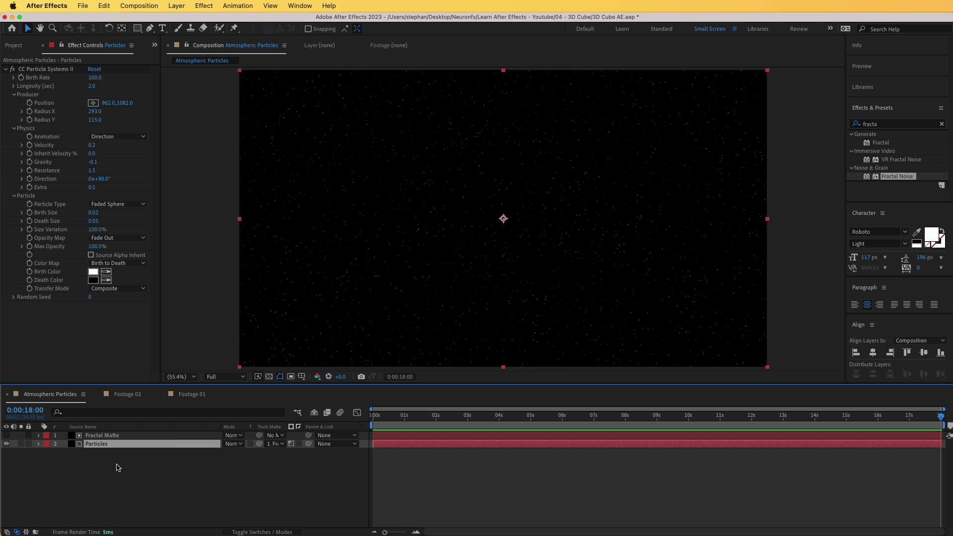
Step: Duplicate Fractal Matte, make the top copy visible, and reveal its Opacity property
left_click(90, 436)
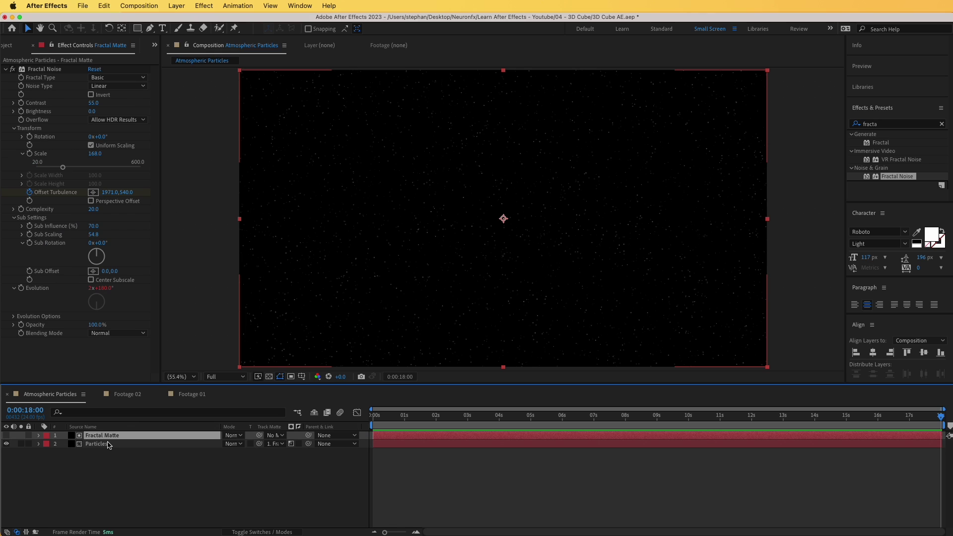
key("ctrl+d")
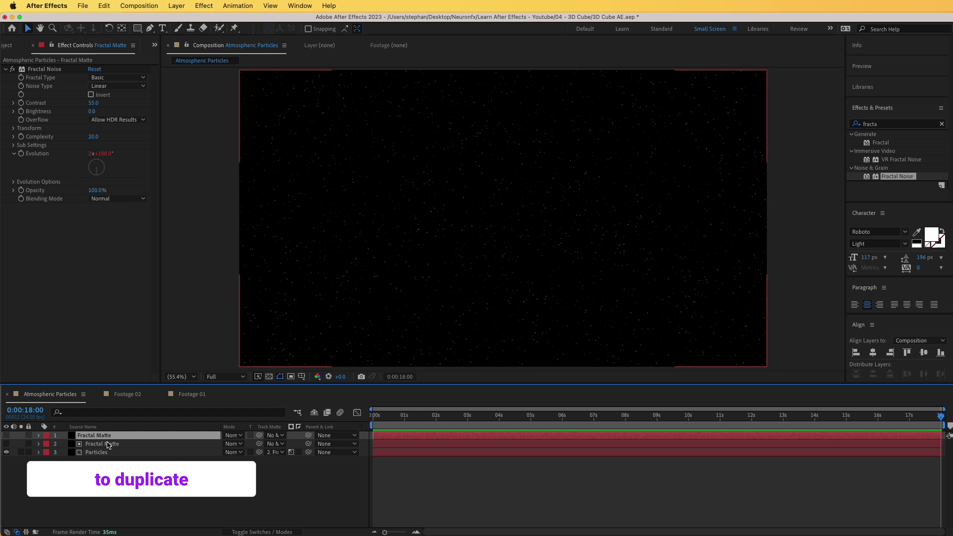
left_click(7, 436)
left_click(87, 436)
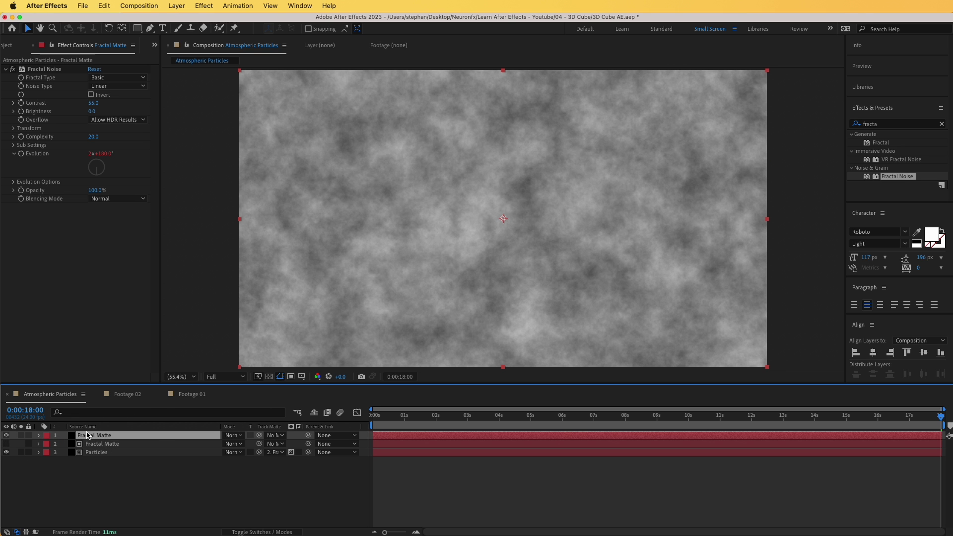
key("t")
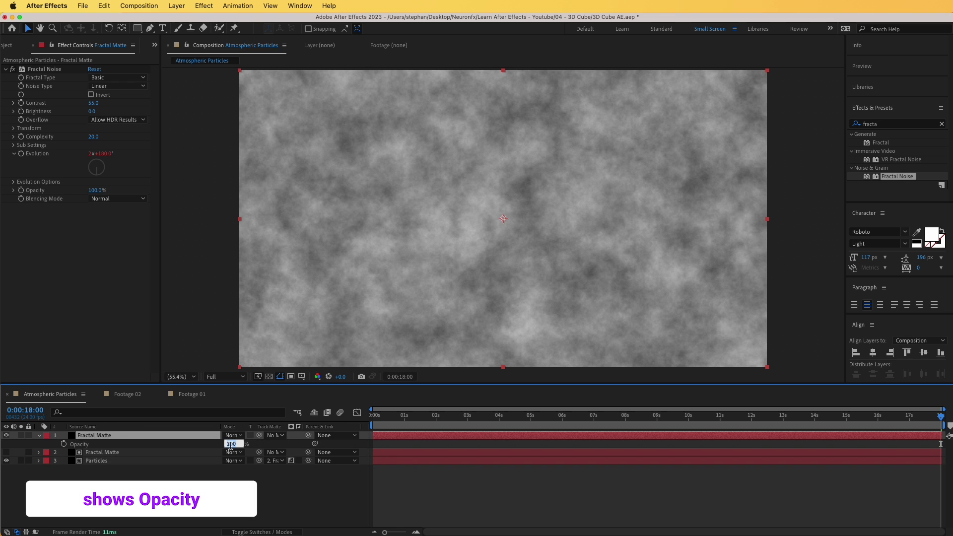
Step: Set the top Fractal Matte copy's Opacity to 10%
left_click(230, 444)
type("10")
key("Return")
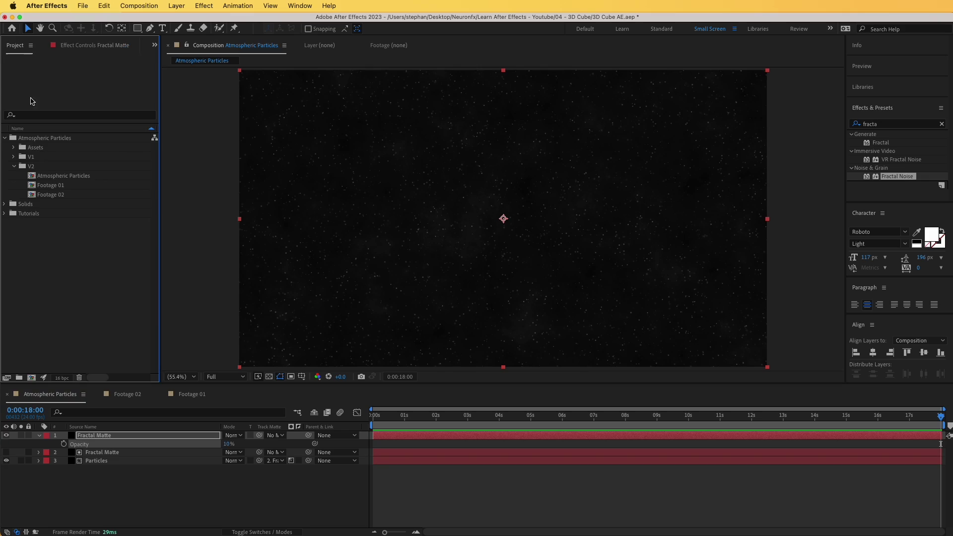
Step: Duplicate the Atmospheric Particles comp and rename the original 'Atmospheric Particles - Middle'
left_click(51, 177)
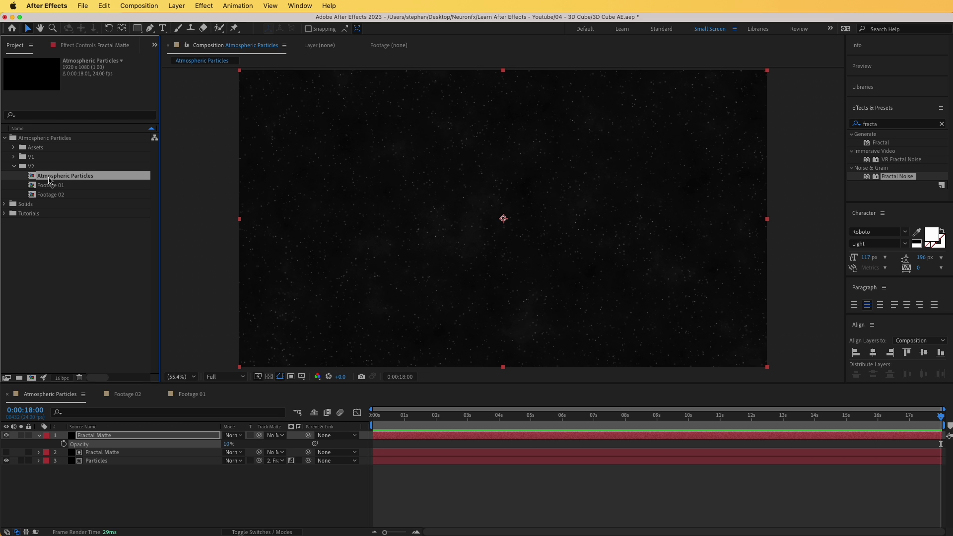
key("super+d")
left_click(52, 178)
key("Return")
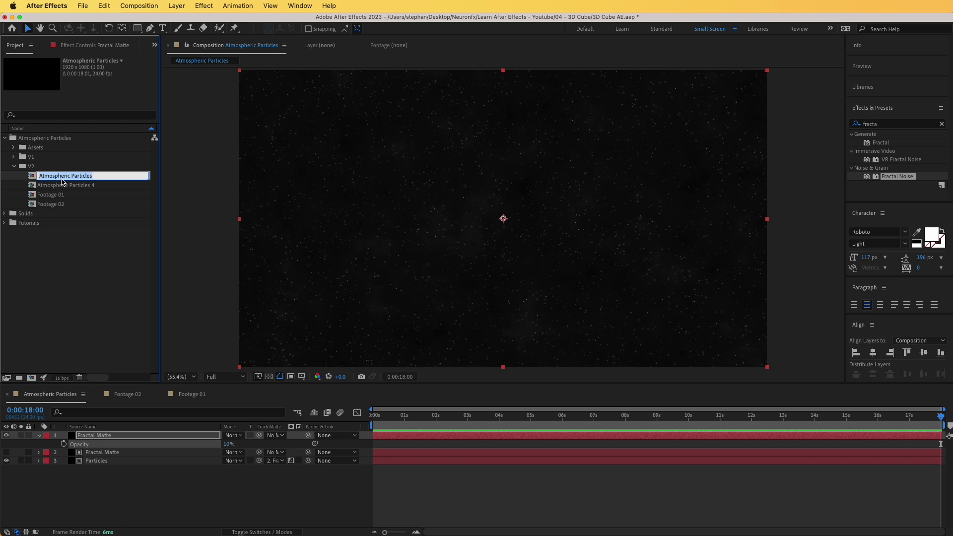
left_click(104, 175)
type("- Midd")
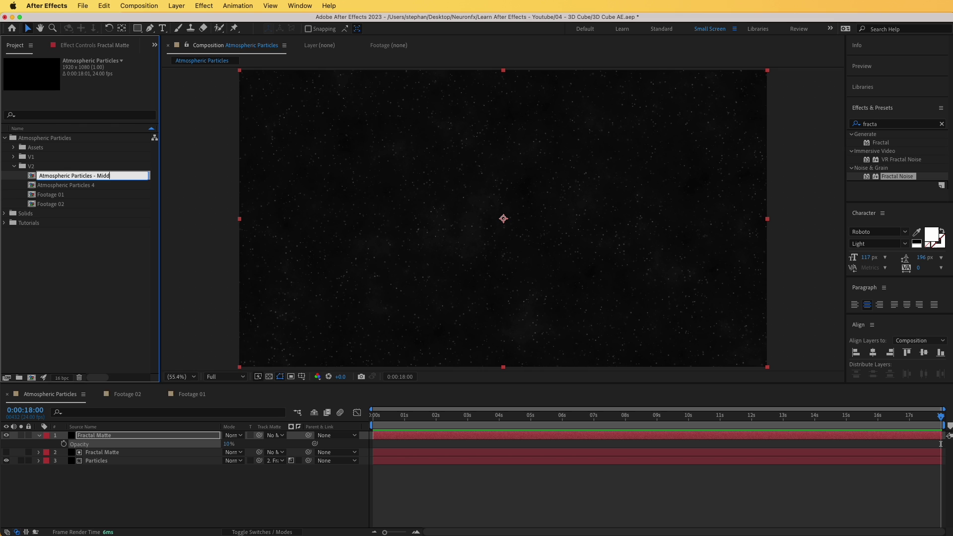
type("le\\")
key("Return")
Step: Start renaming the duplicate comp to 'Atmospheric Particles - Foreground'
left_click(108, 176)
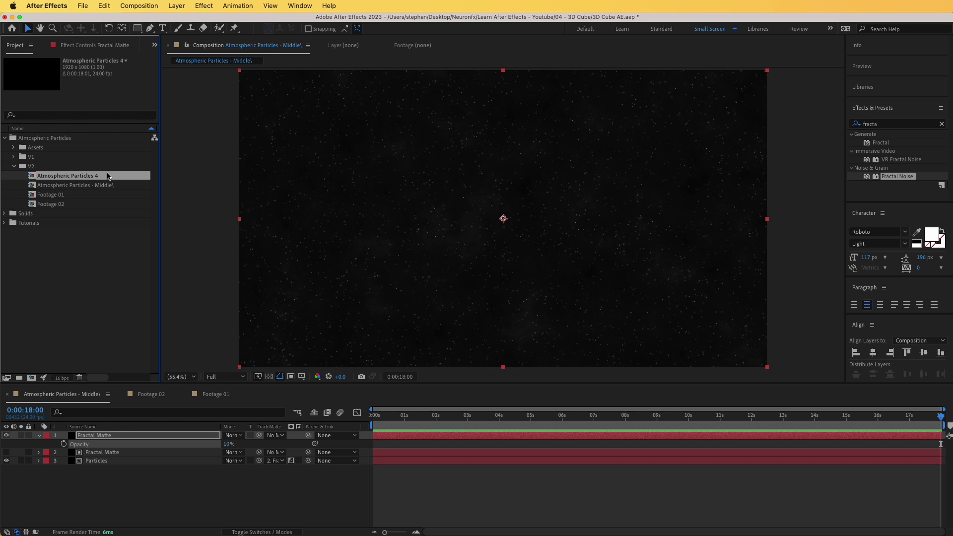
key("Return")
left_click(112, 177)
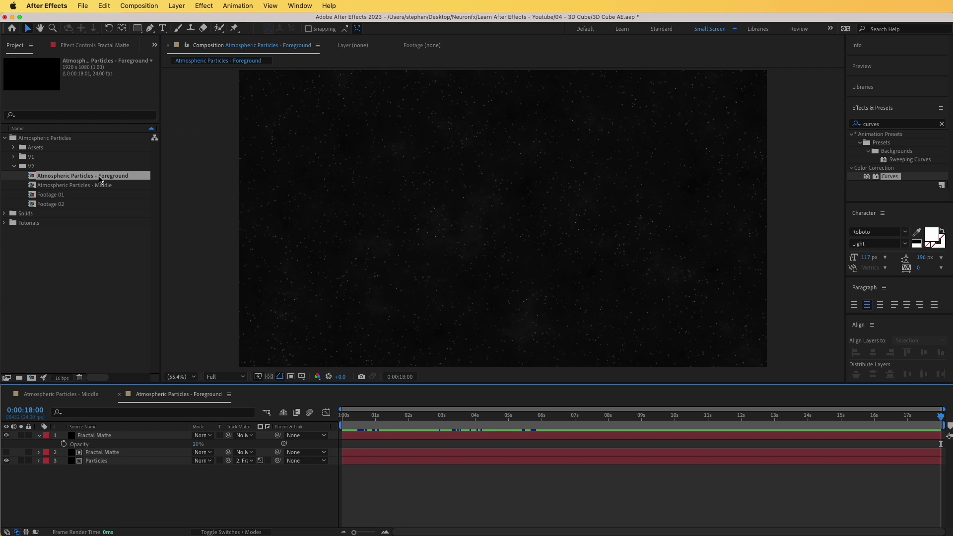
Step: Delete the 10% Fractal Matte copy and show the Particles layer's Effect Controls
left_click(101, 436)
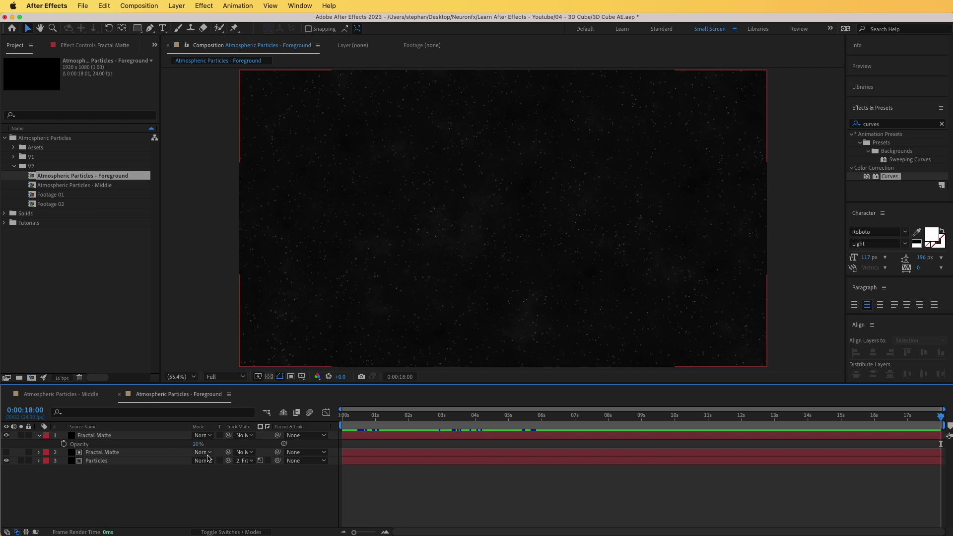
key("Delete")
left_click(101, 437)
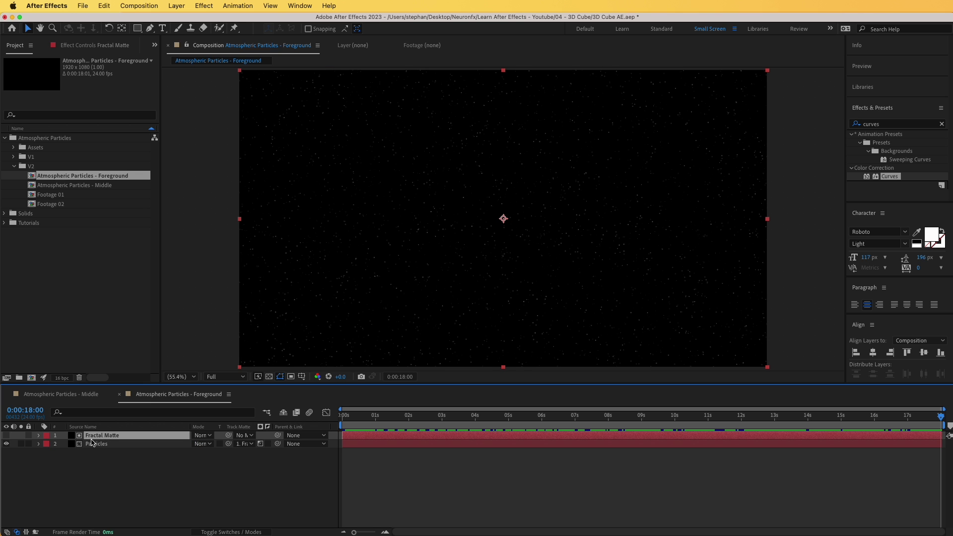
left_click(102, 446)
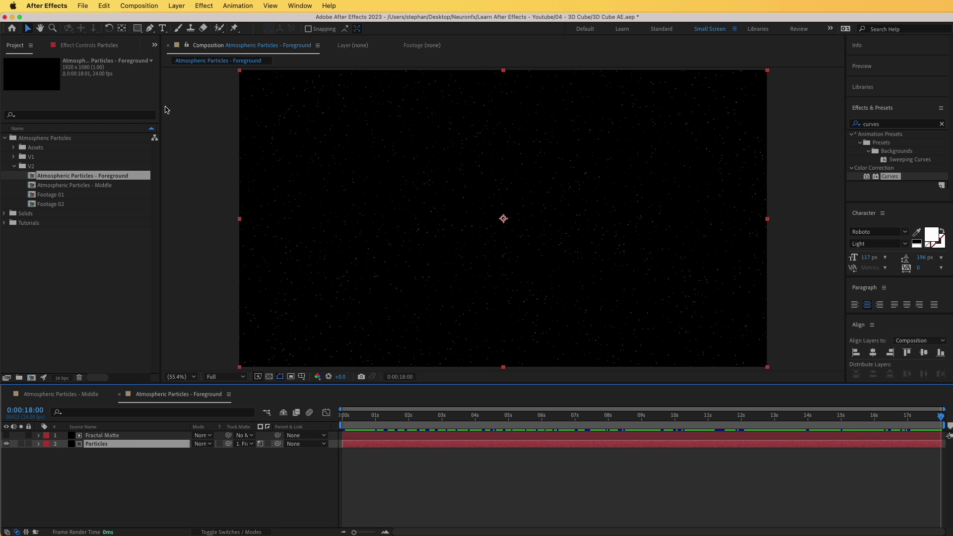
left_click(77, 46)
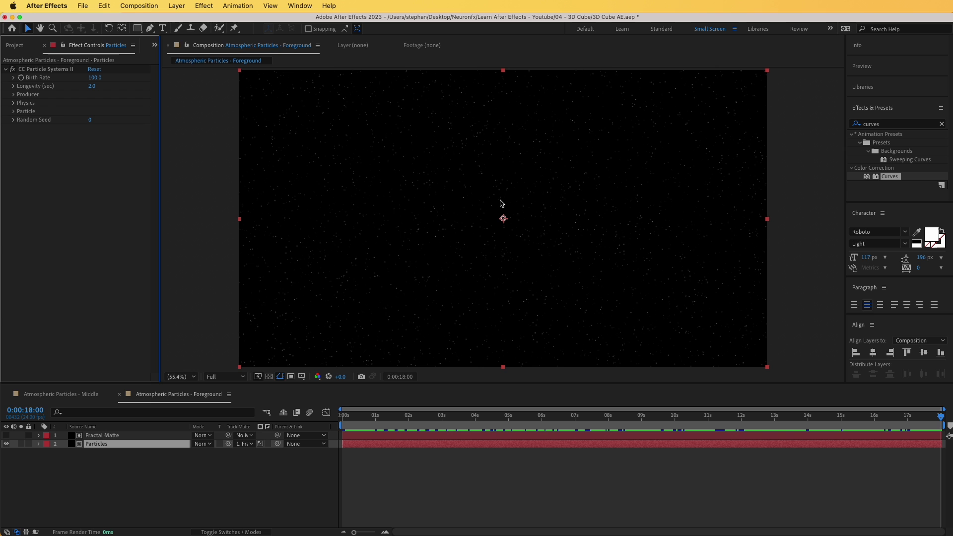
Step: Set the foreground particles' Death Size to 0.20 and Particle Type to Lens Concave
left_click(13, 111)
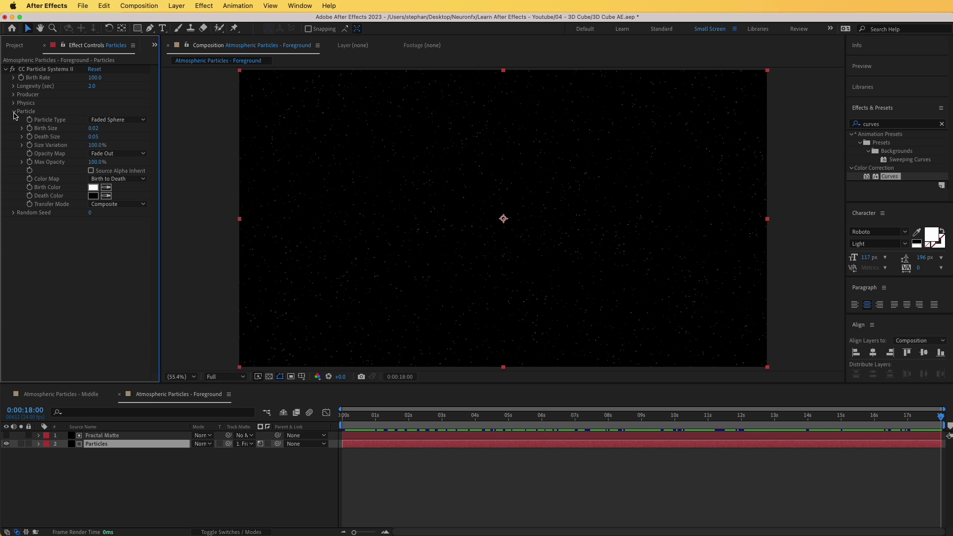
left_click(93, 136)
type("0.2")
key("Return")
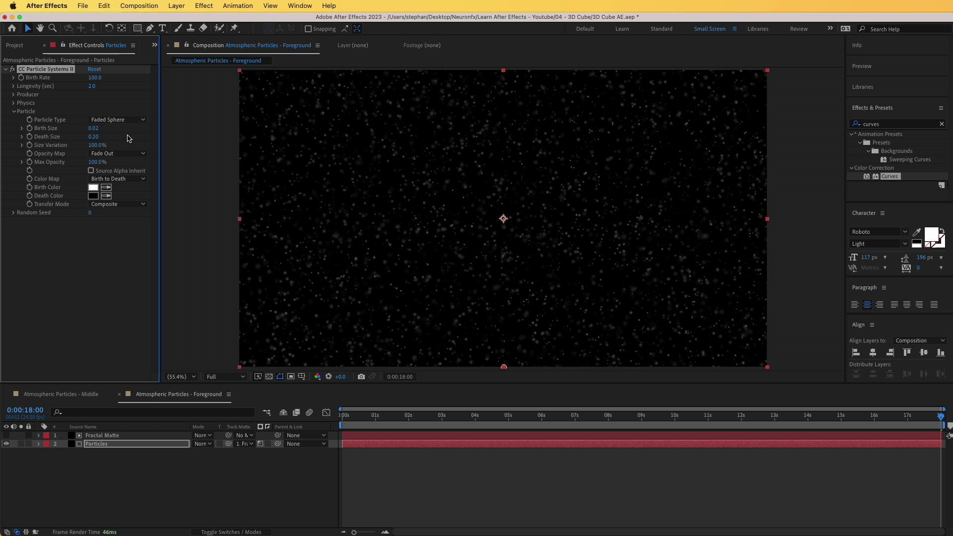
left_click(115, 121)
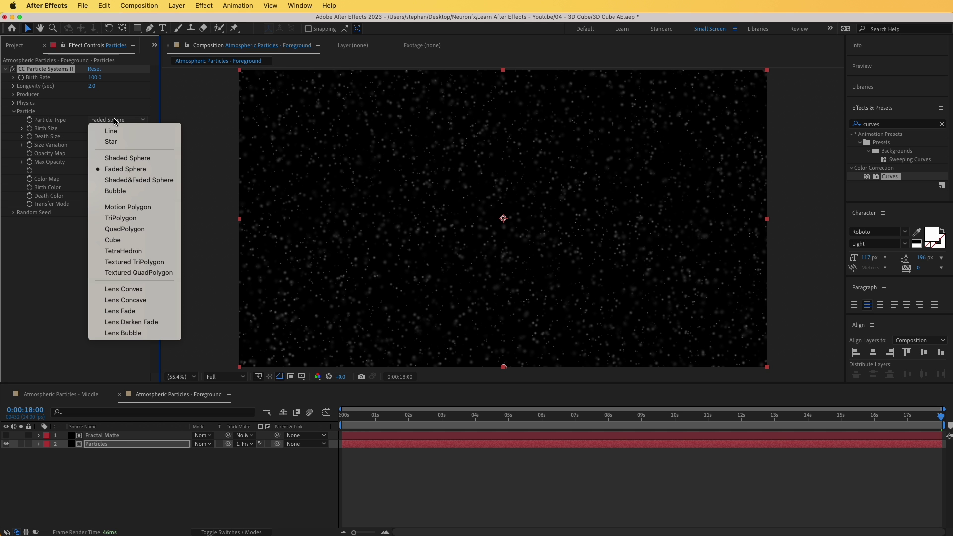
left_click(133, 300)
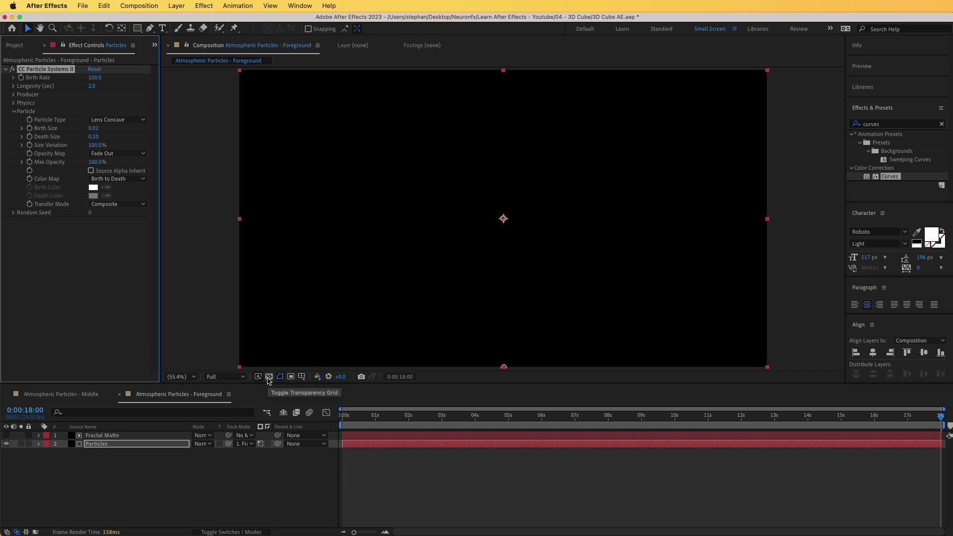
Step: Add a Curves effect to Particles and raise its black point to reveal grey bokeh circles
left_click(268, 377)
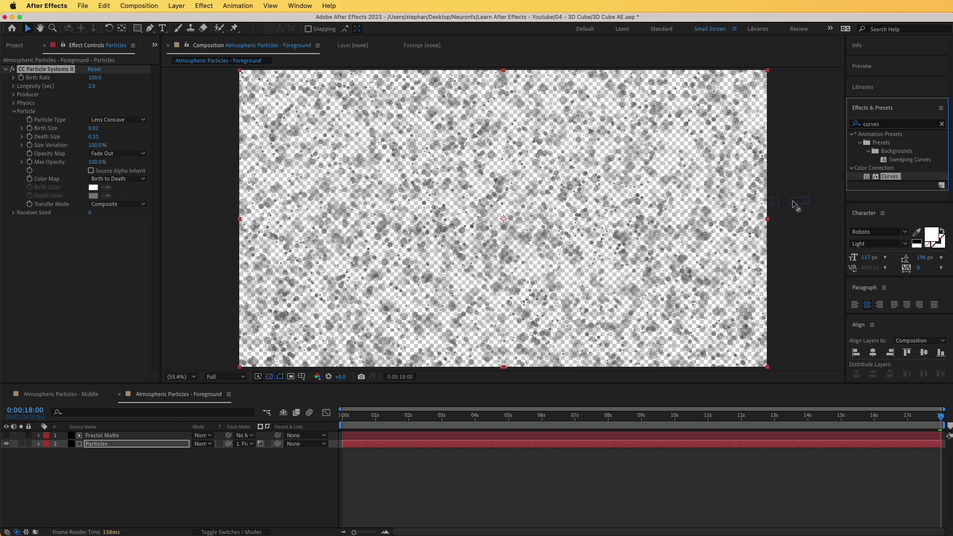
left_click(879, 123)
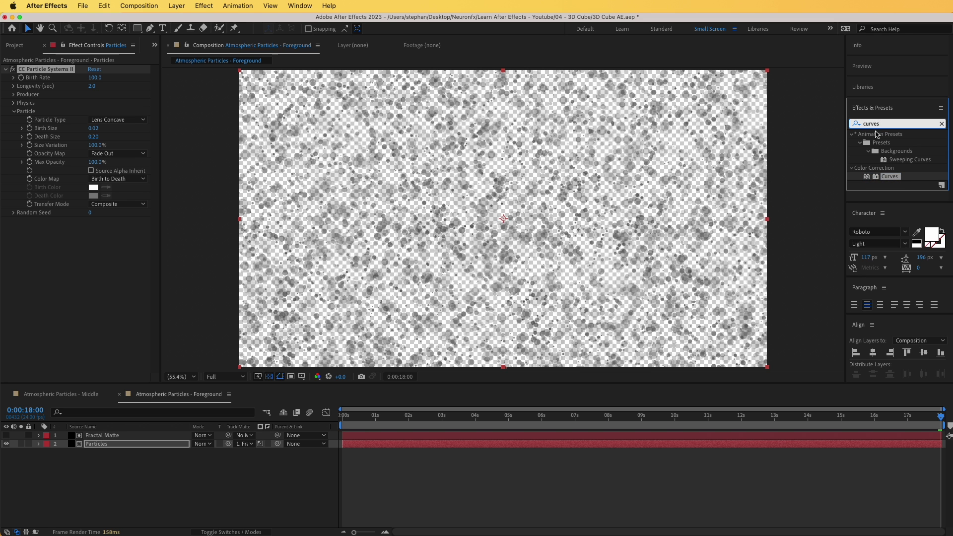
left_click_drag(888, 177, 118, 445)
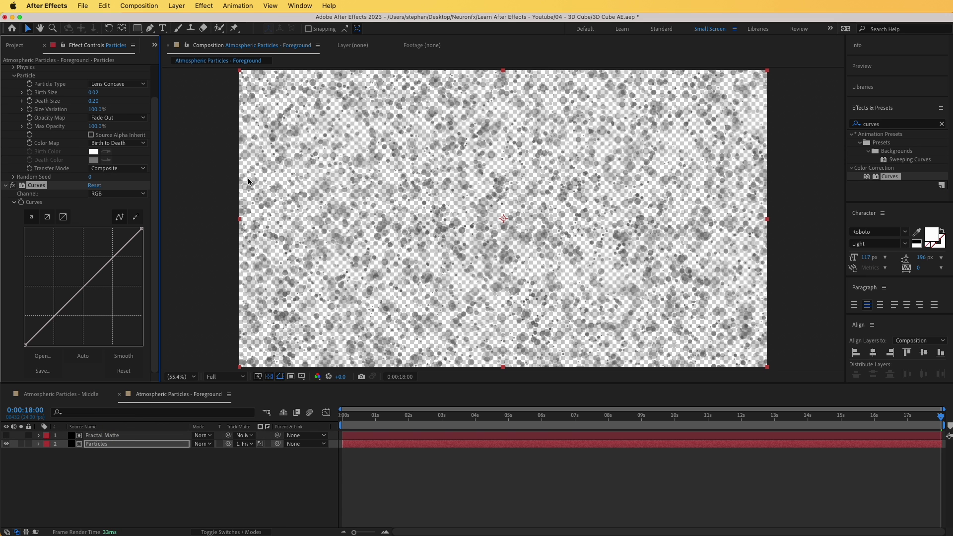
left_click(268, 377)
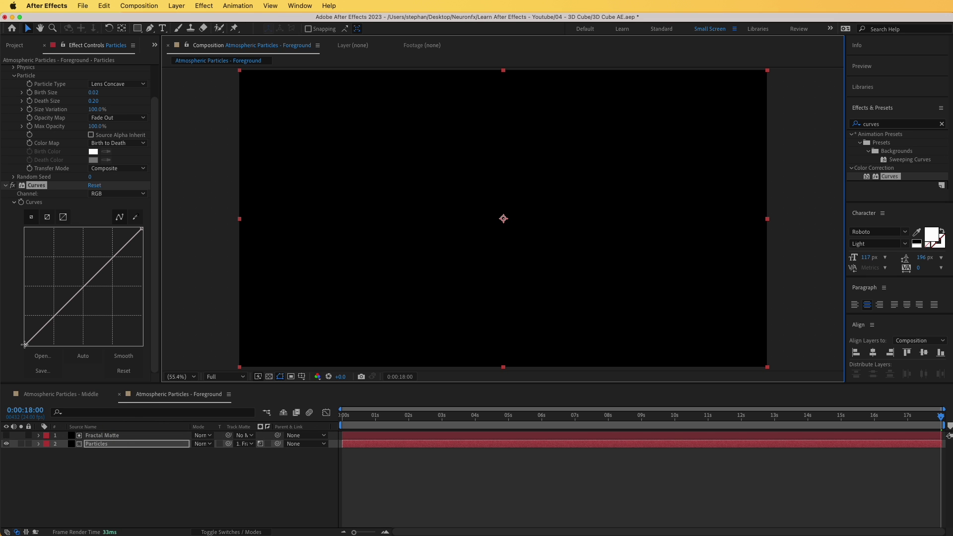
left_click_drag(25, 345, 7, 318)
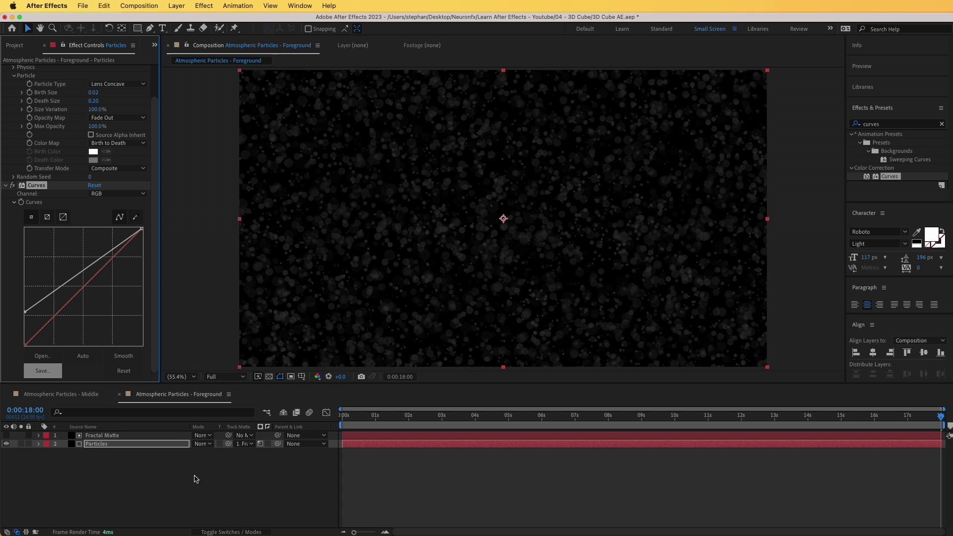
key("space")
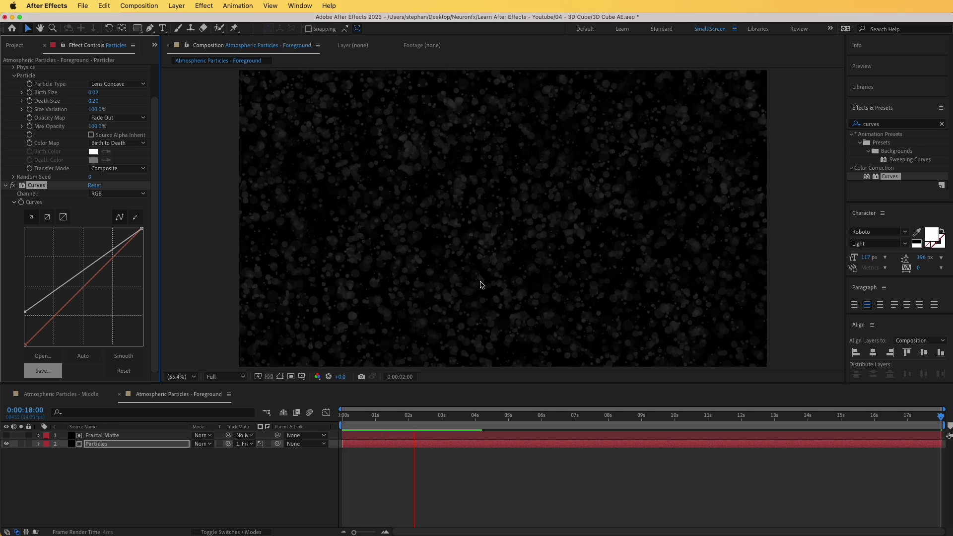
Step: Park the playhead at 0:00:04:01 and set Birth Rate to 20, previewing the result
key("space")
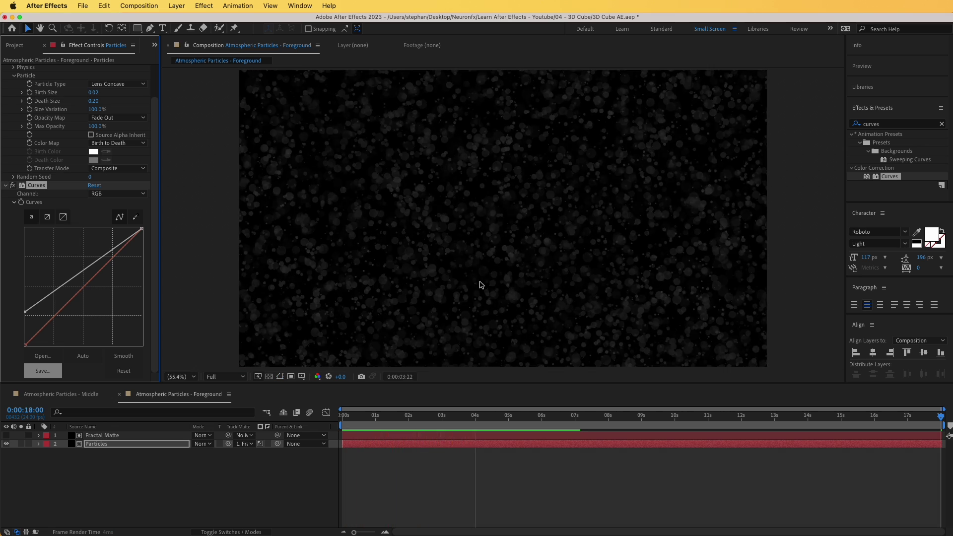
key("space")
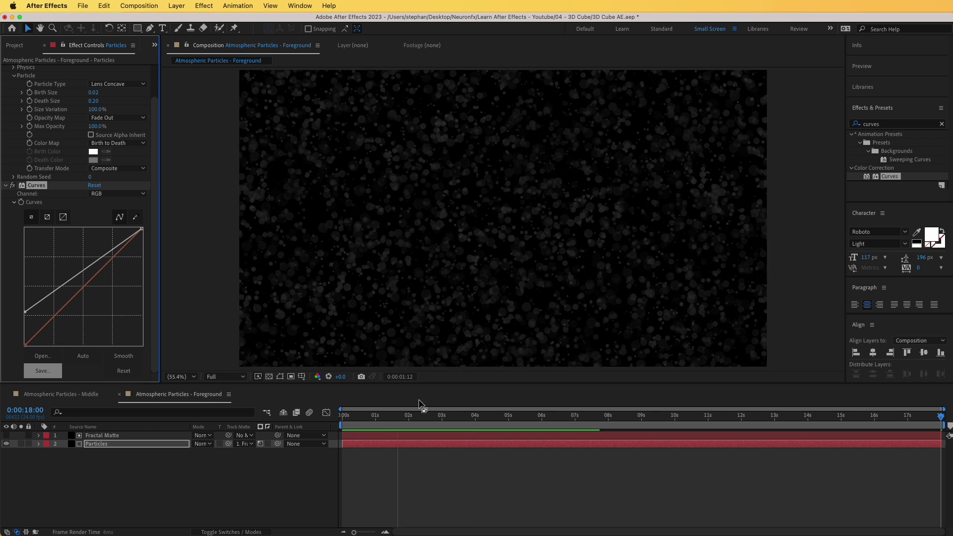
left_click(412, 417)
left_click_drag(412, 419, 477, 418)
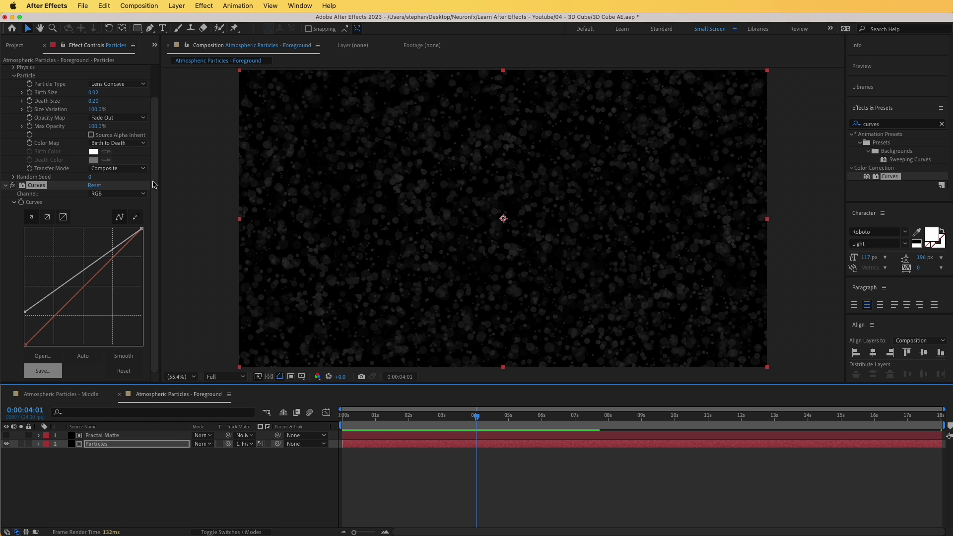
scroll(154, 185, "up", 3)
left_click(99, 78)
type("20")
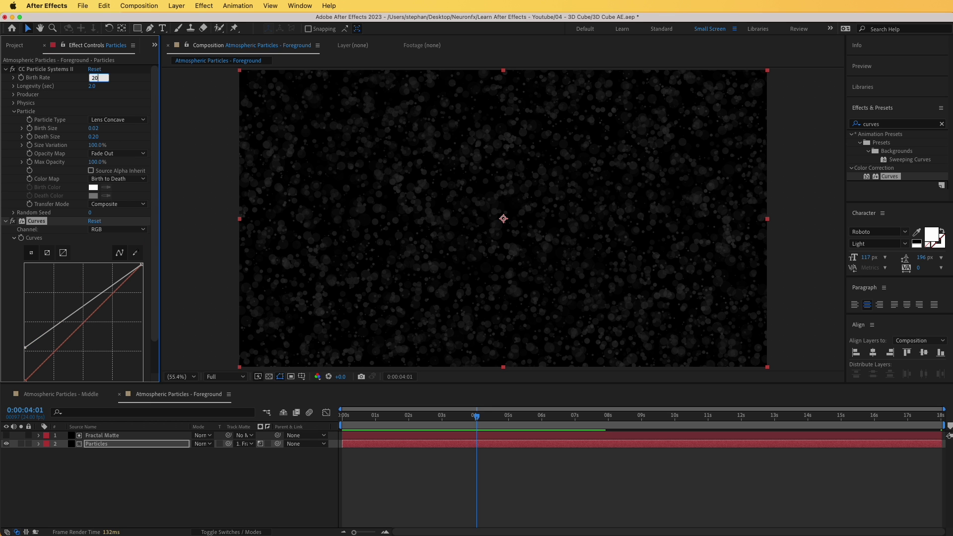
key("Return")
key("space")
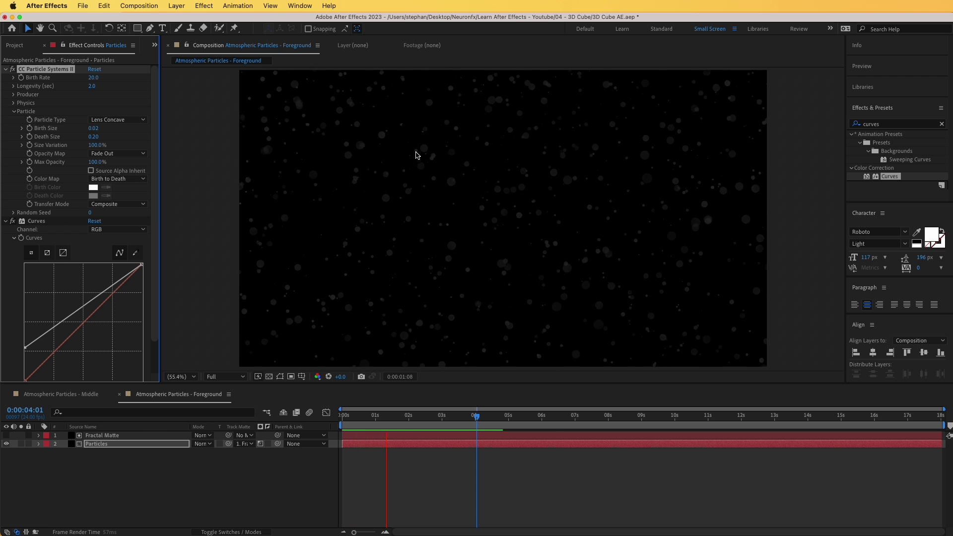
key("space")
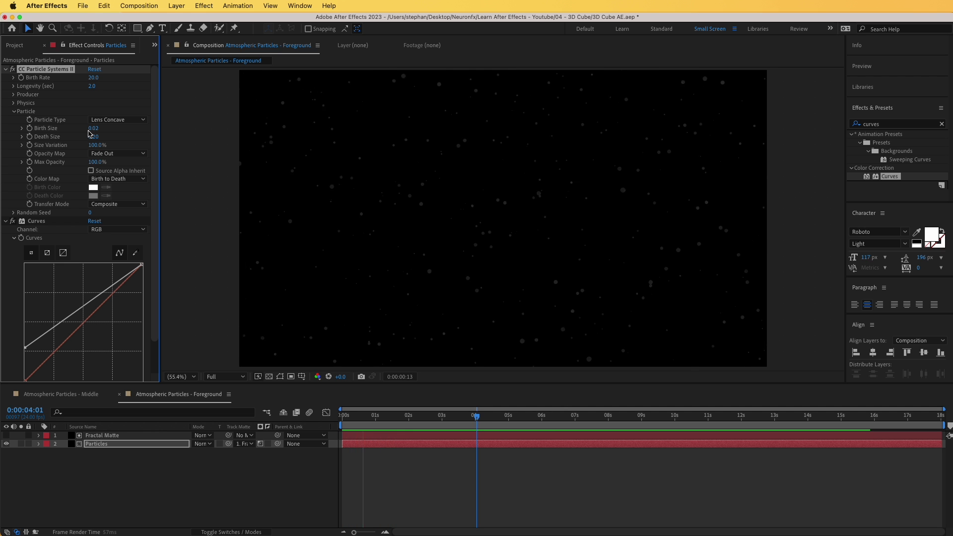
Step: Try a Birth Size of 0.0, then undo that change
left_click(93, 128)
type("0")
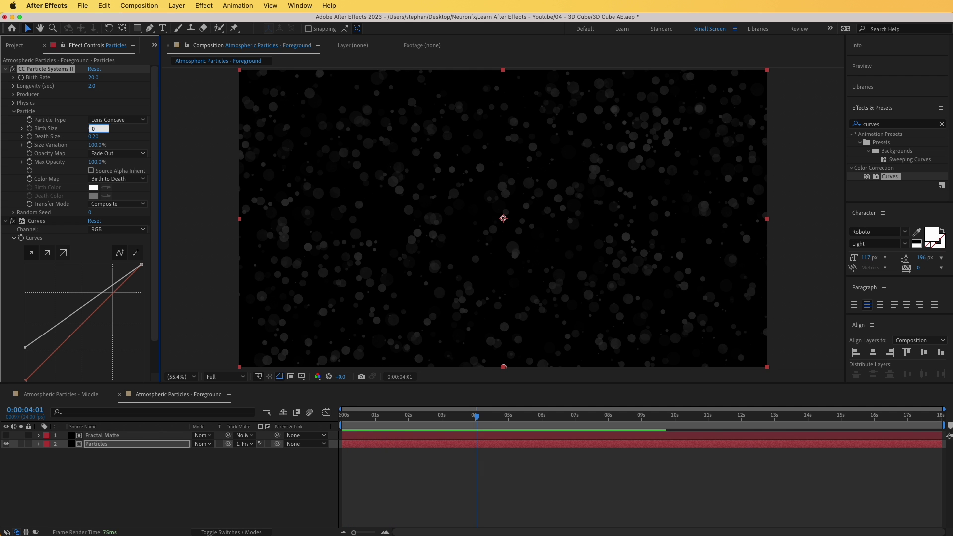
type(".0")
key("Return")
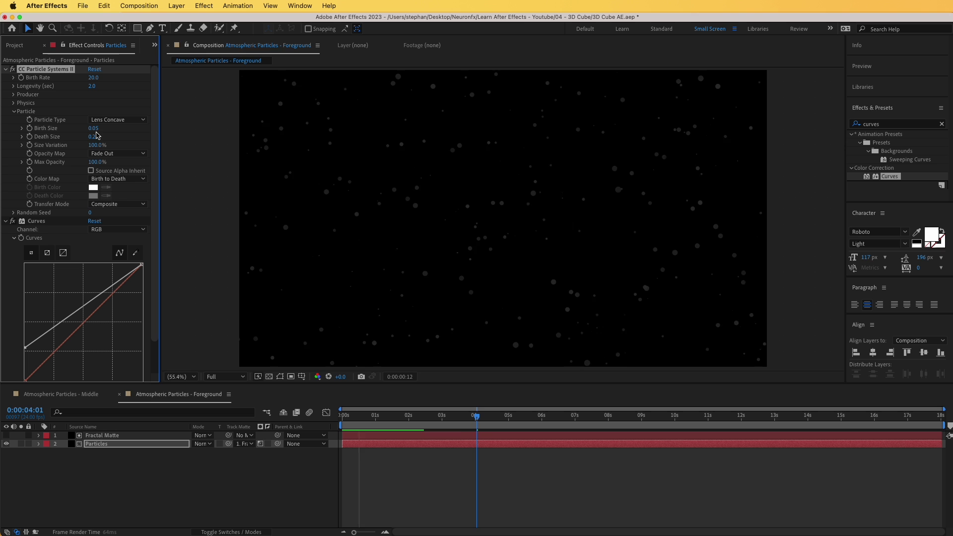
key("ctrl+z")
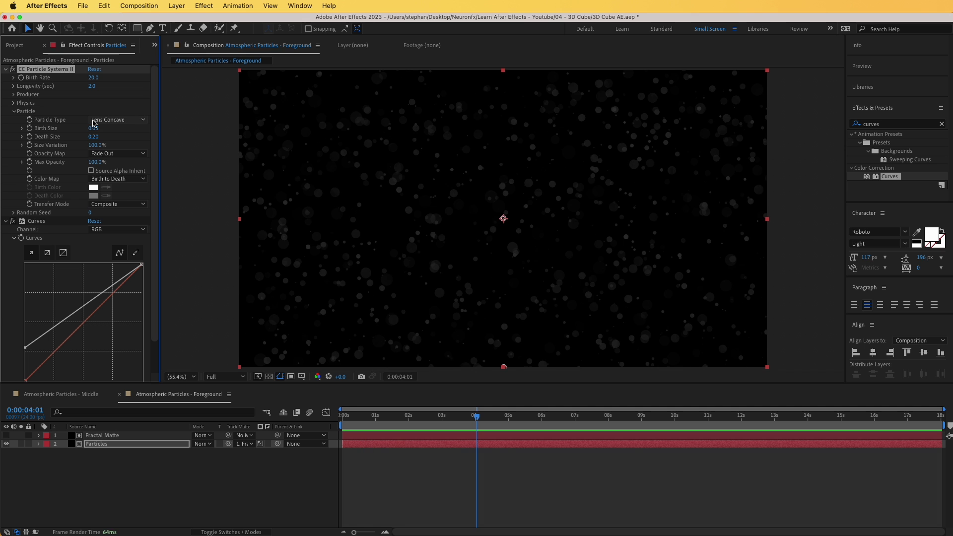
Step: Set the particles' Physics Velocity to 1.0
left_click(13, 111)
left_click(14, 103)
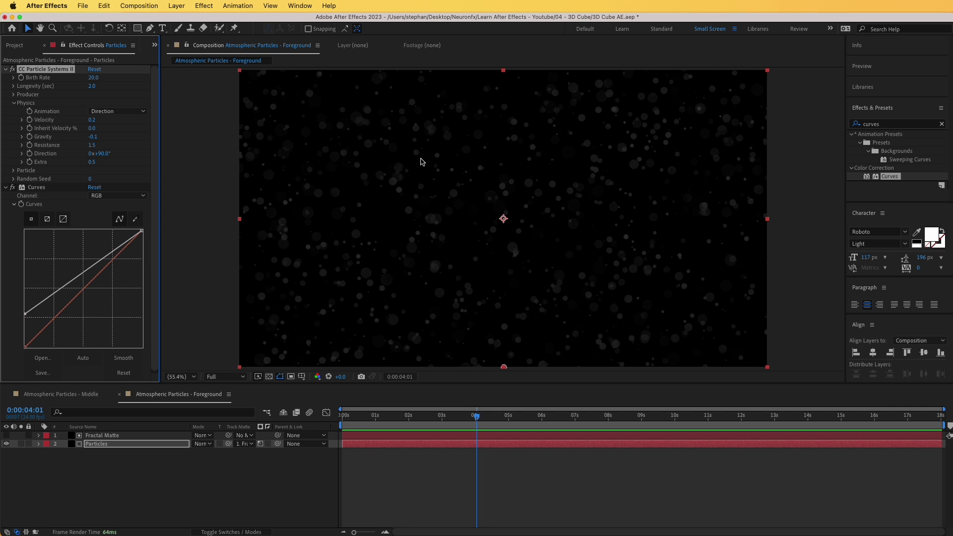
left_click(93, 120)
type("1")
key("Return")
key("space")
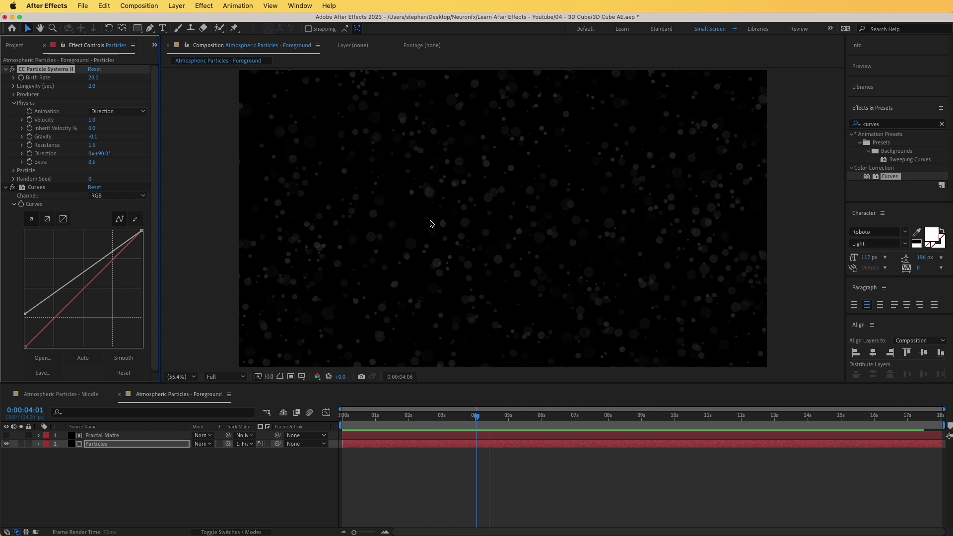
Step: Lower the Birth Rate to 5.0 and stop the preview
left_click(93, 77)
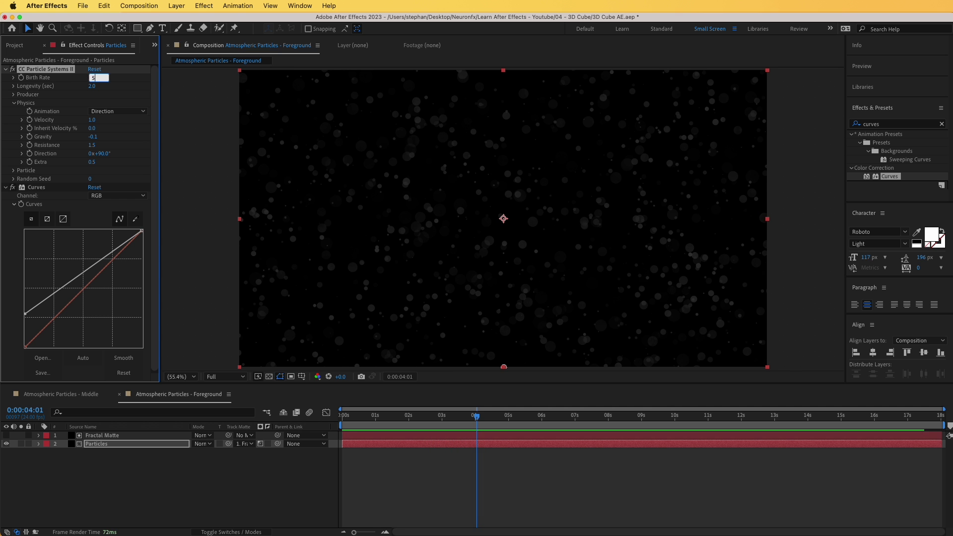
type("5")
key("Return")
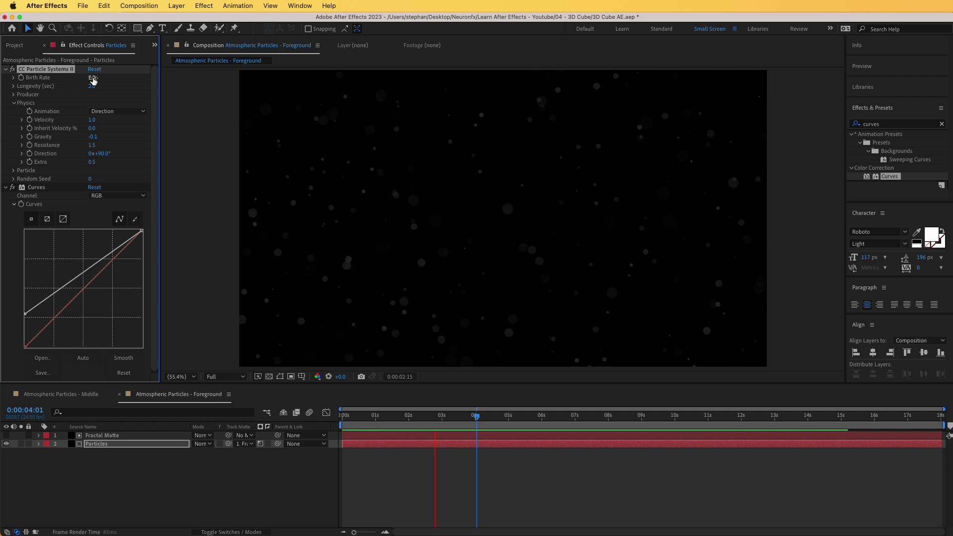
key("space")
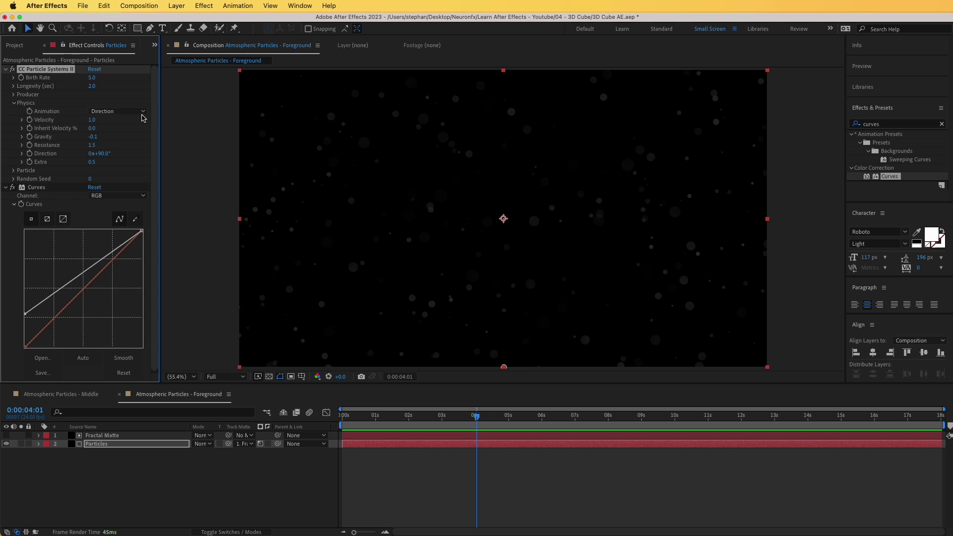
Step: Duplicate the Middle comp, rename it 'Atmospheric Particles - Background', and open it
left_click(18, 45)
left_click(81, 188)
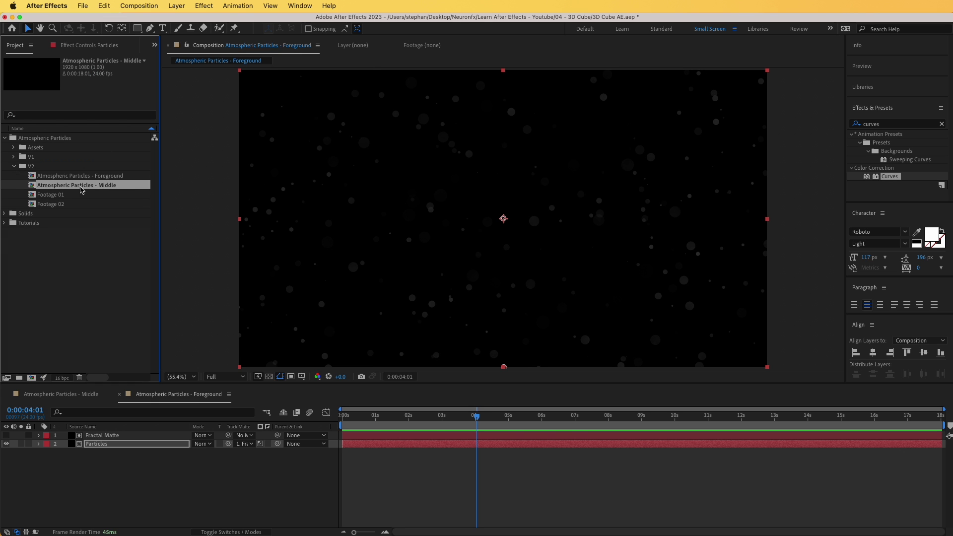
key("super+d")
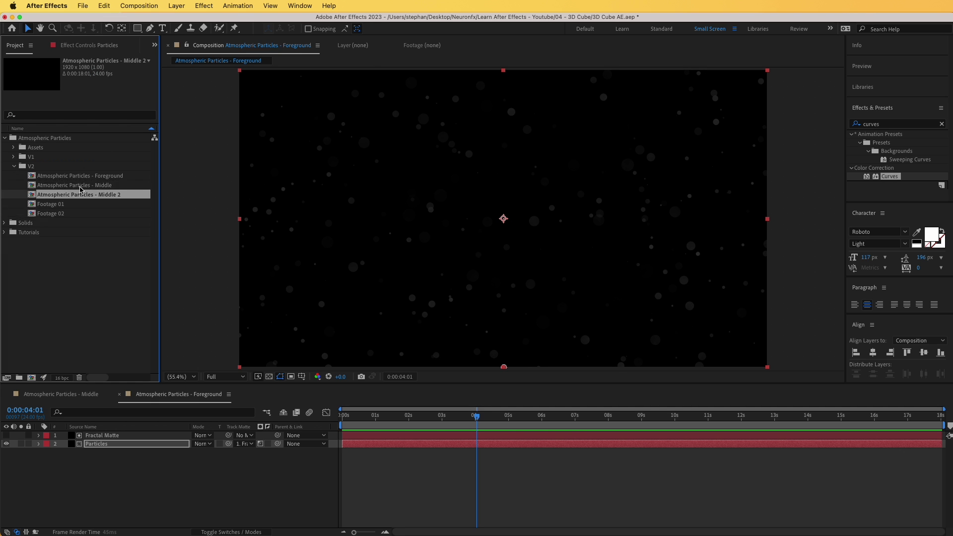
key("Return")
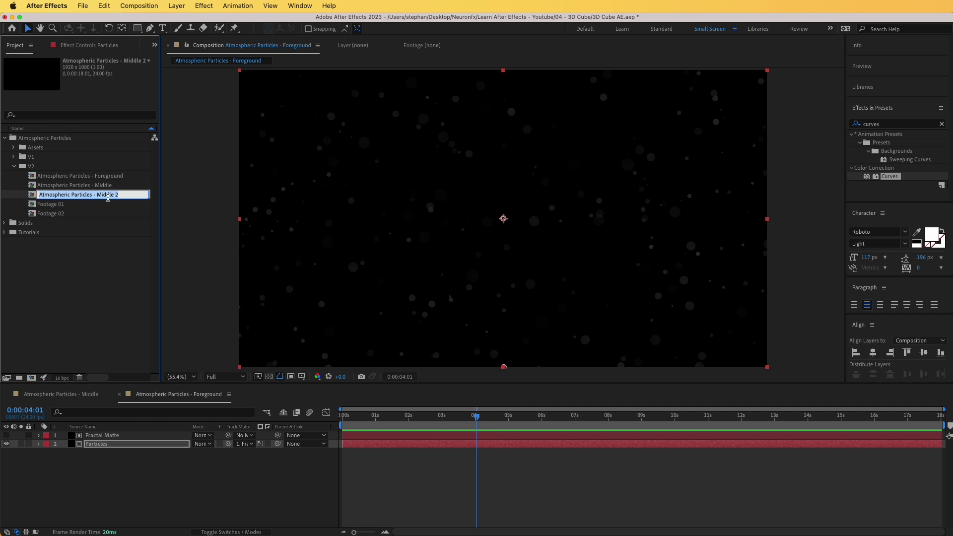
left_click_drag(103, 195, 155, 204)
type("Backgroun")
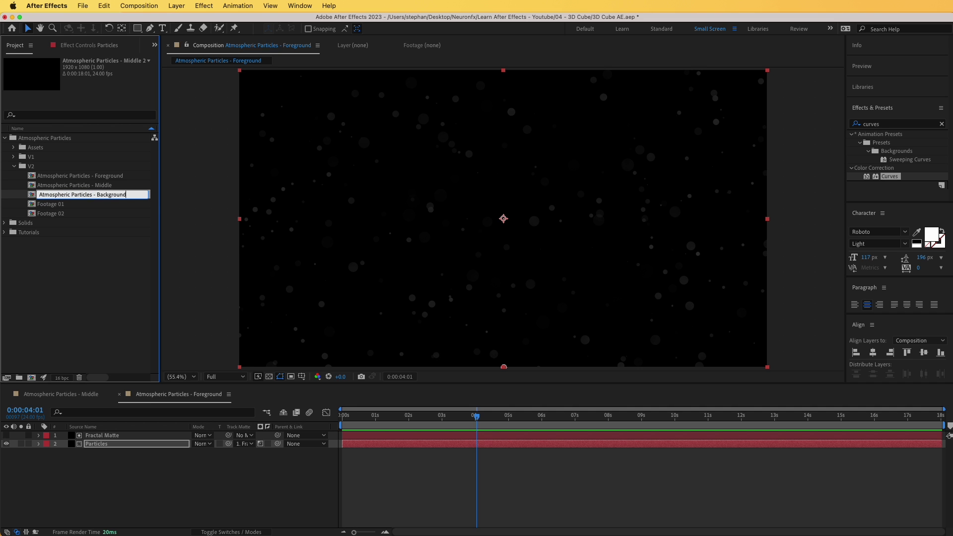
key("Return")
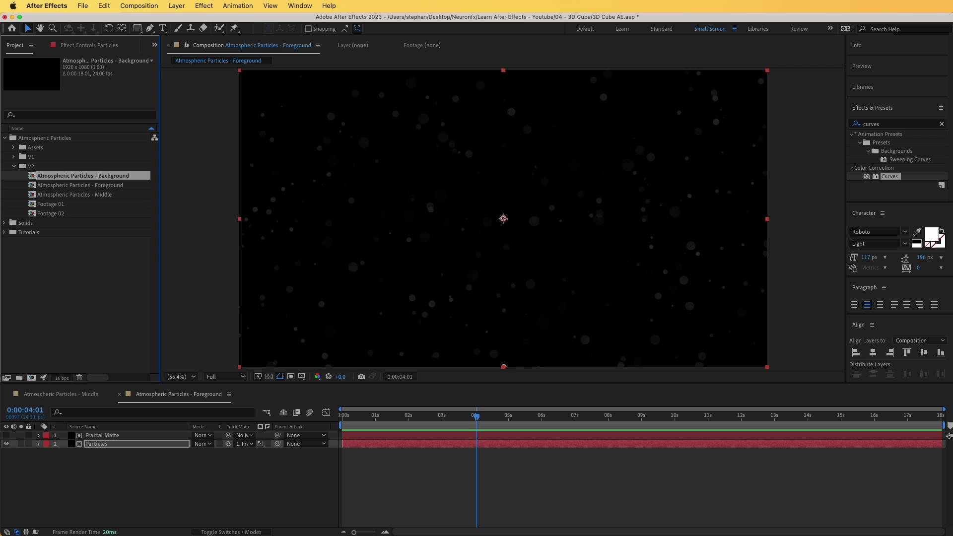
double_click(78, 176)
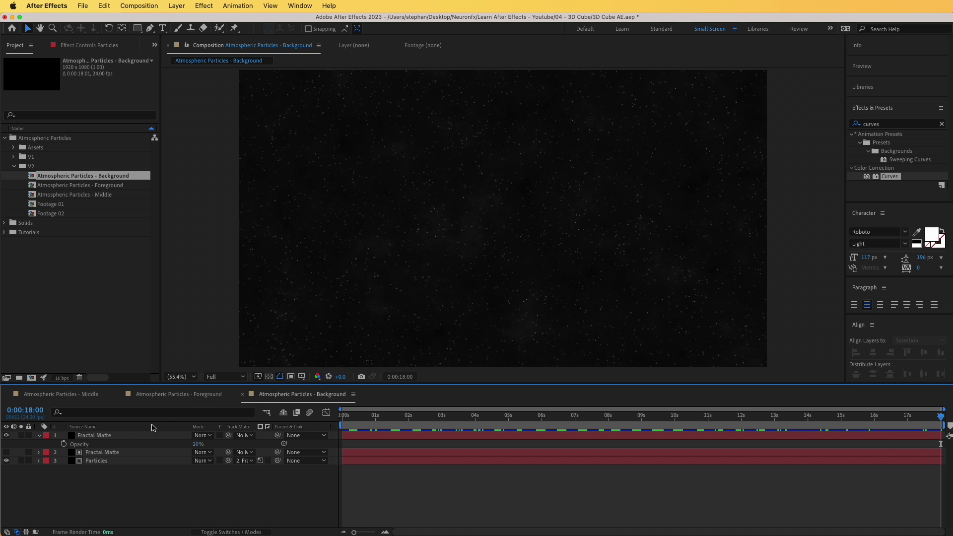
Step: Set the Background particles to Birth Size 0.01, Death Size 0.02 and Birth Rate 500
left_click(104, 462)
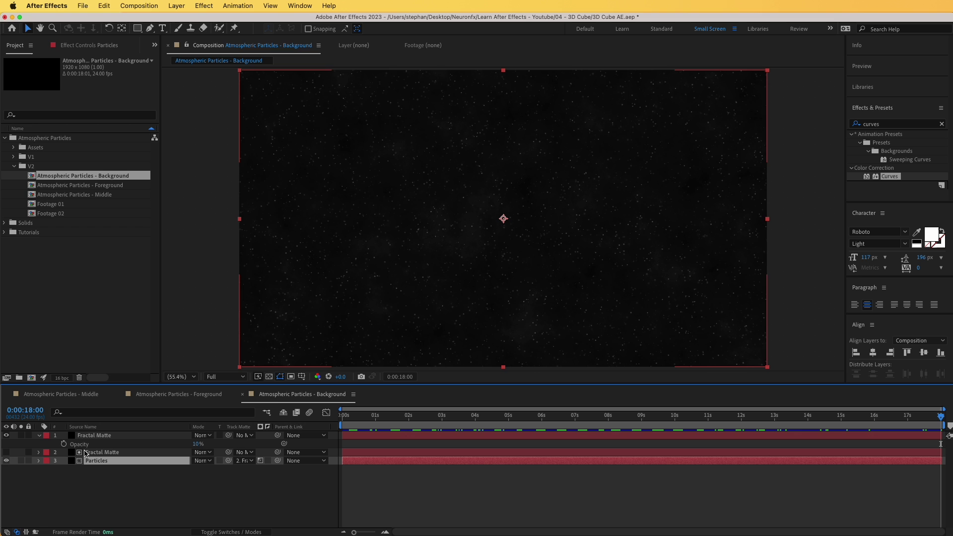
left_click(81, 46)
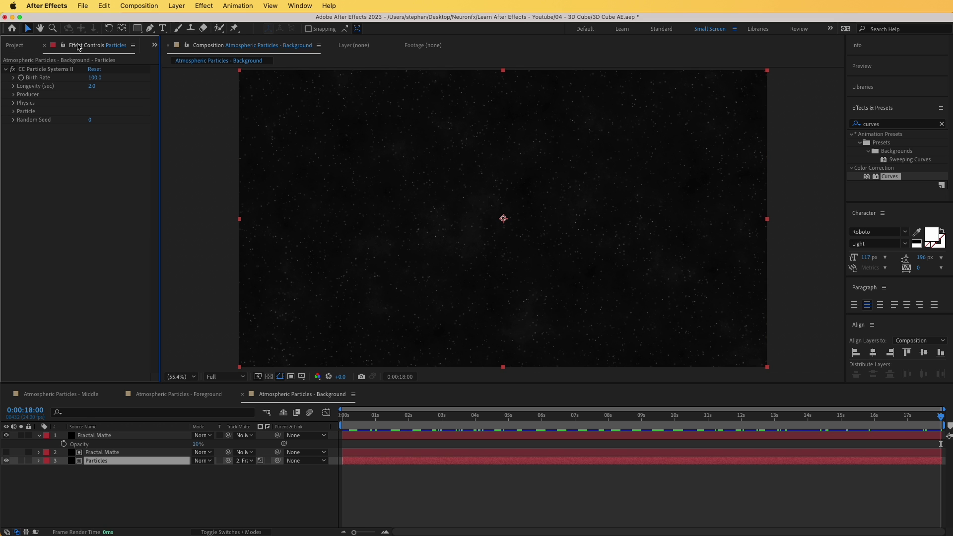
left_click(14, 112)
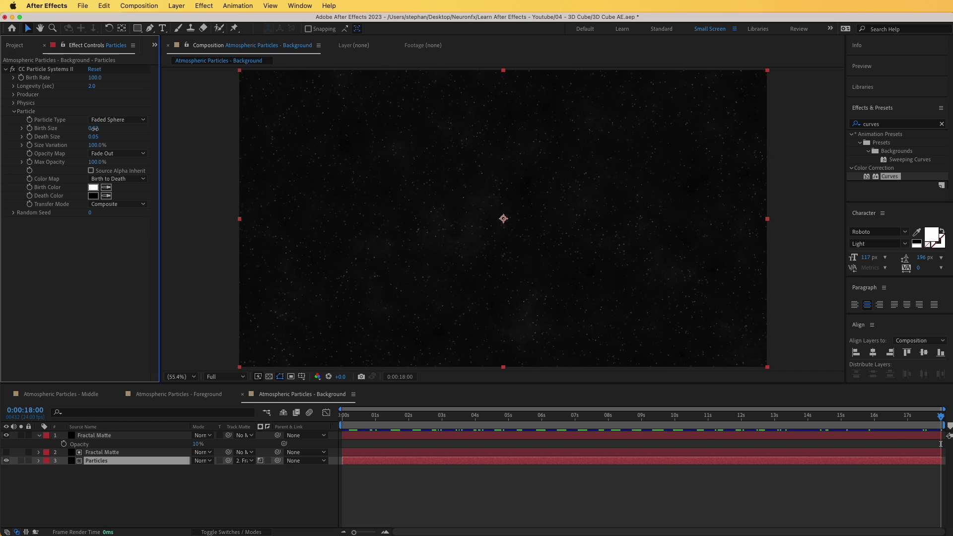
left_click(93, 128)
type("0.01")
key("Return")
left_click(93, 136)
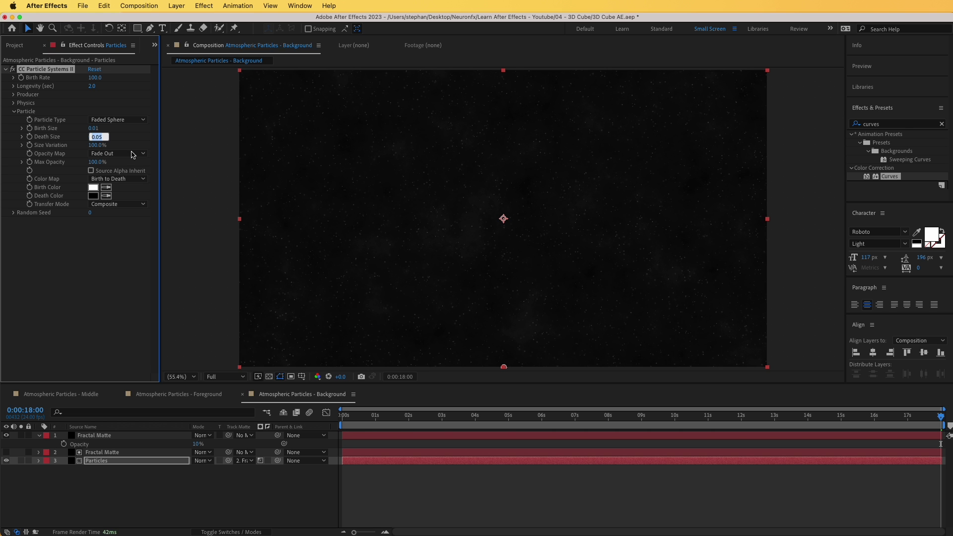
type("0.02")
key("Return")
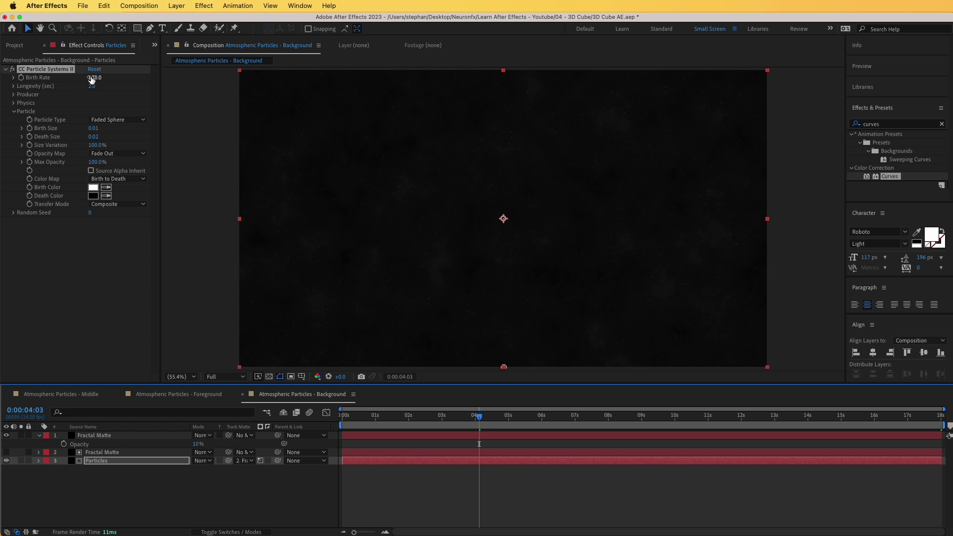
left_click(96, 77)
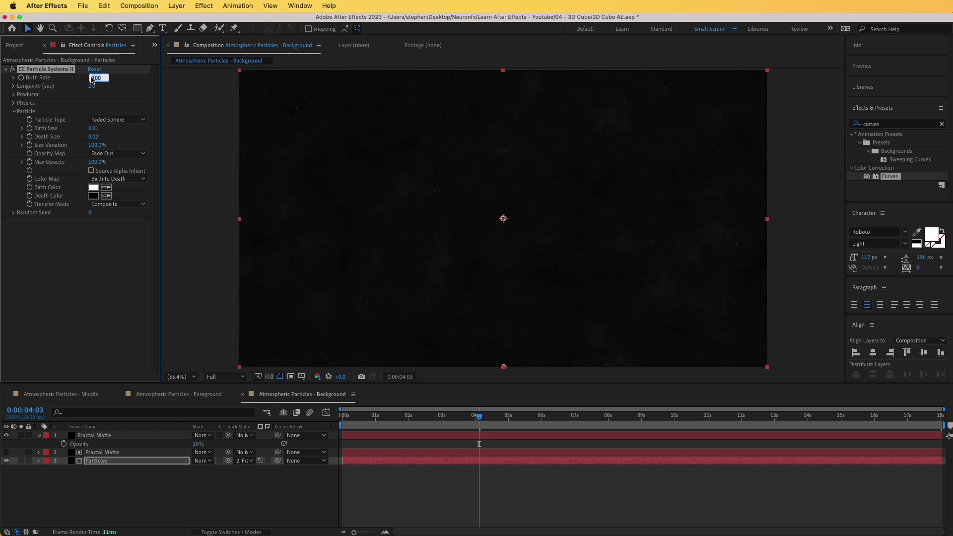
type("500")
key("Return")
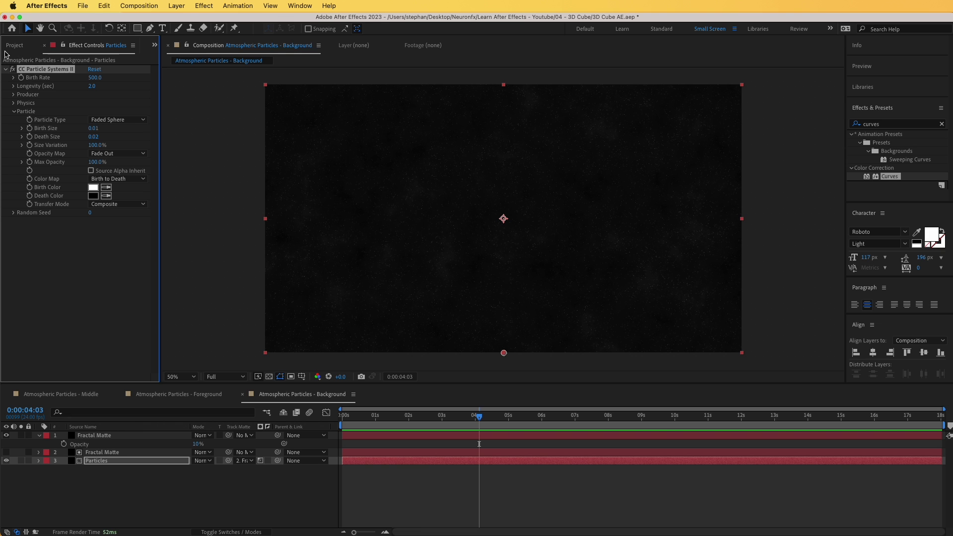
Step: Open Footage 02 and add the Middle particles comp above the footage in Screen mode
left_click(14, 45)
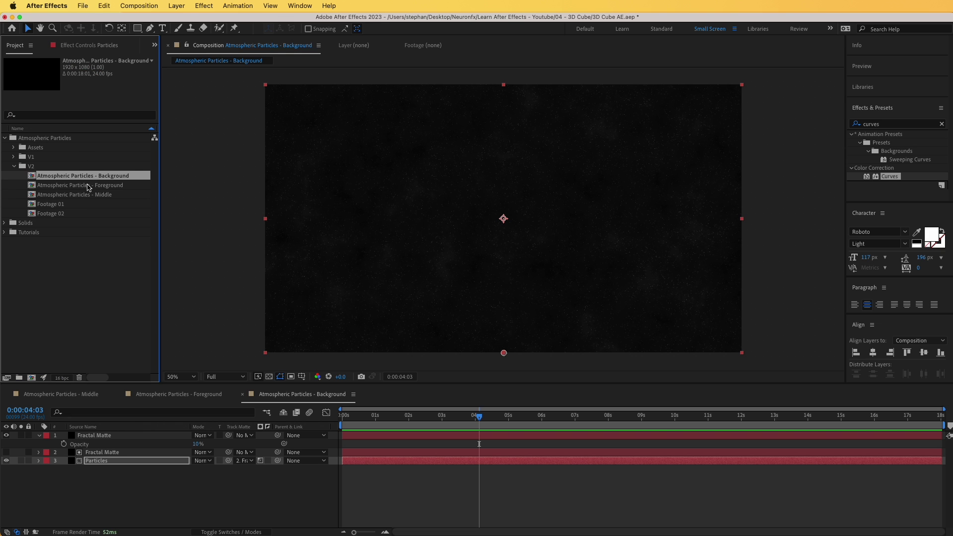
double_click(58, 215)
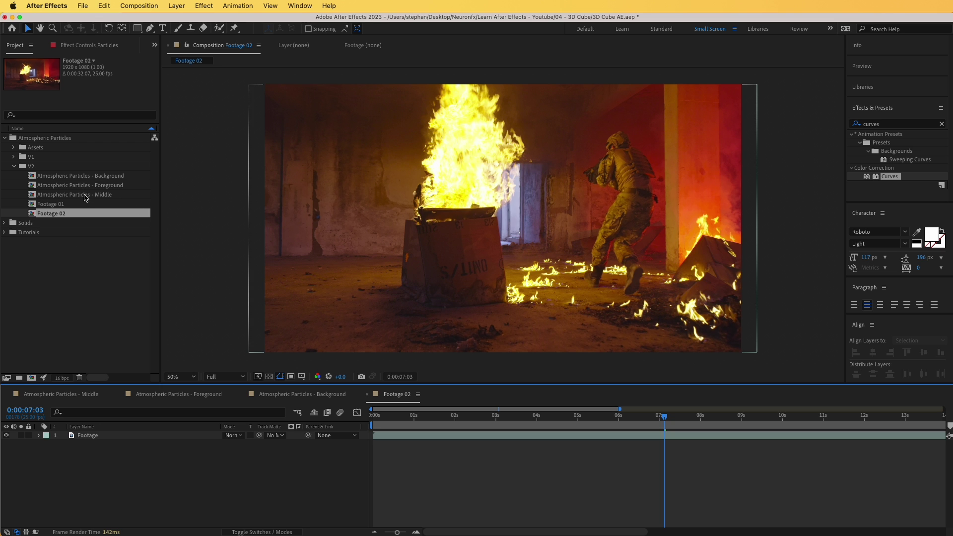
left_click_drag(85, 198, 138, 436)
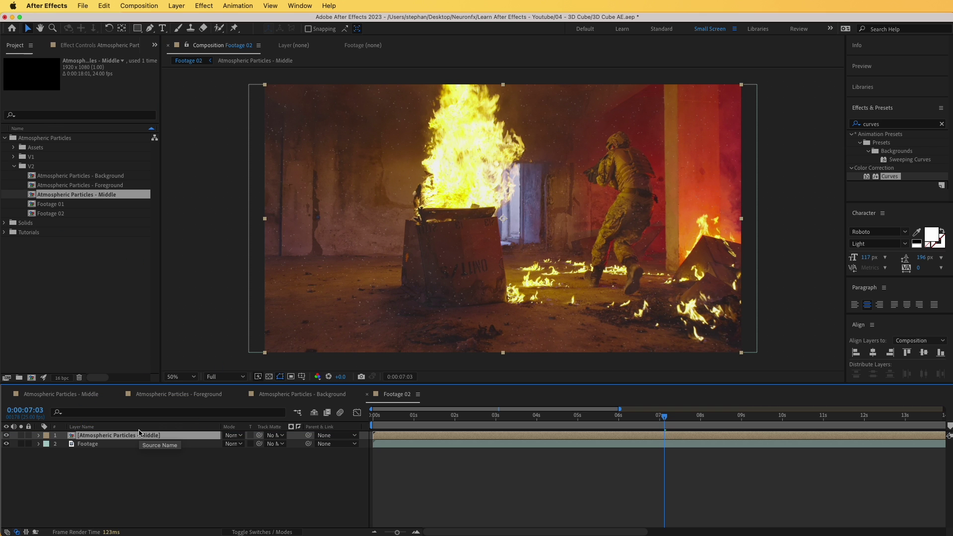
left_click(233, 435)
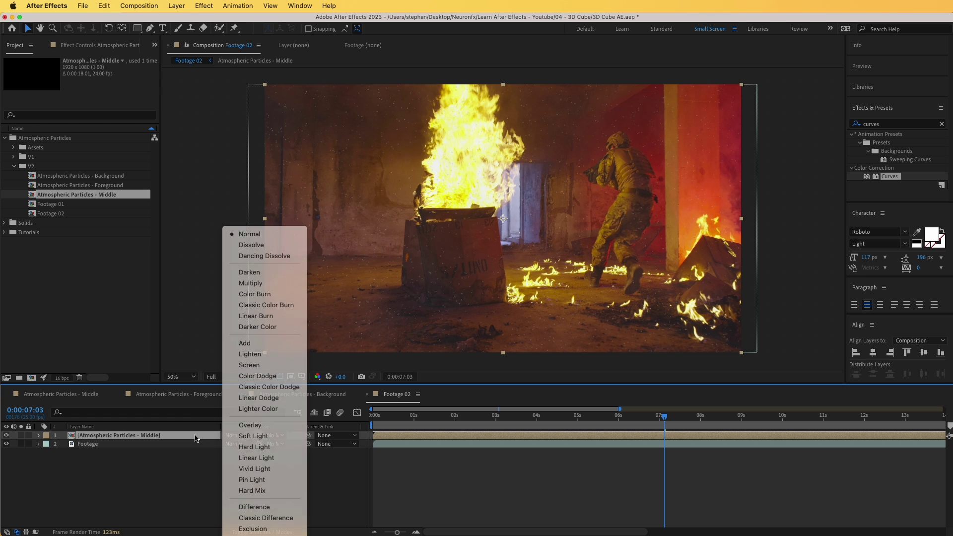
left_click(197, 438)
left_click(235, 440)
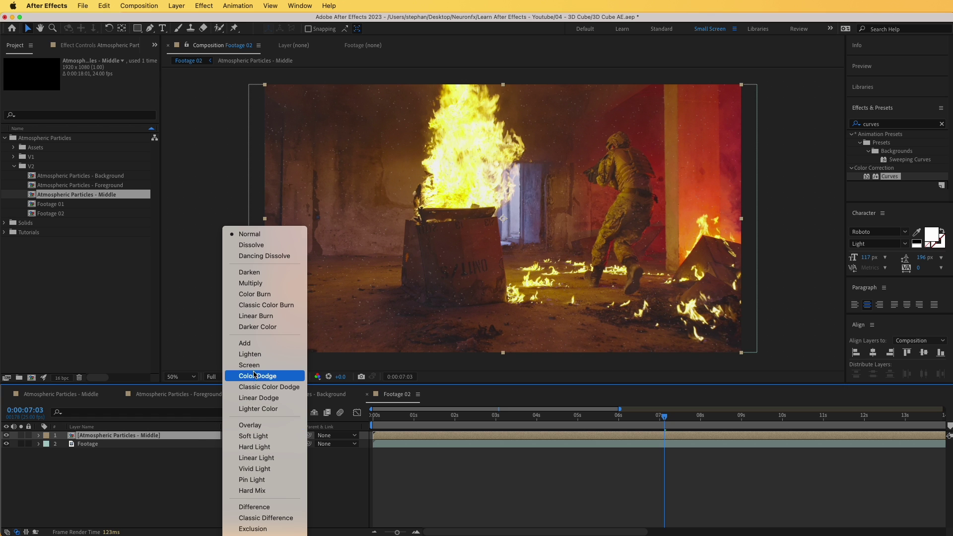
key("Escape")
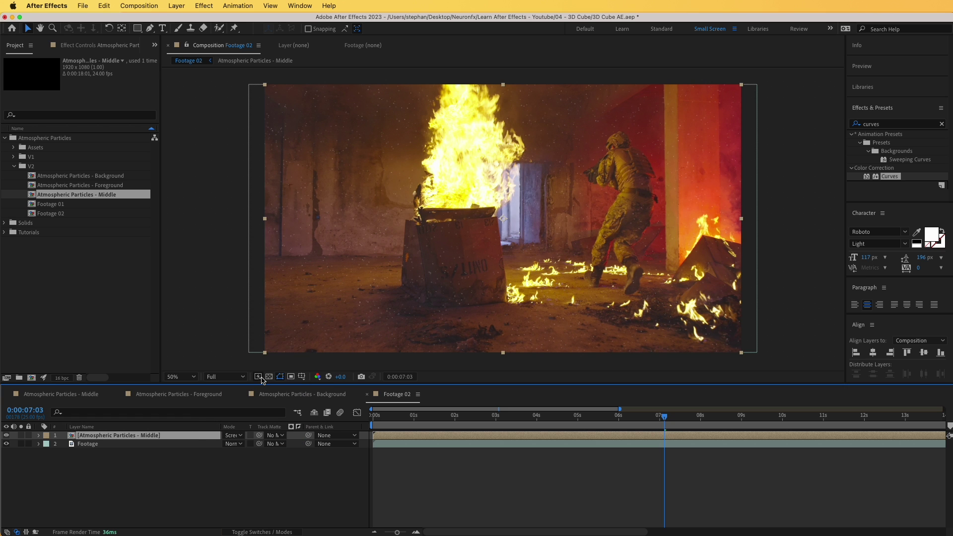
Step: Add the Foreground and Background particle comps, both set to Screen blending
left_click(73, 187)
left_click_drag(72, 188, 145, 436)
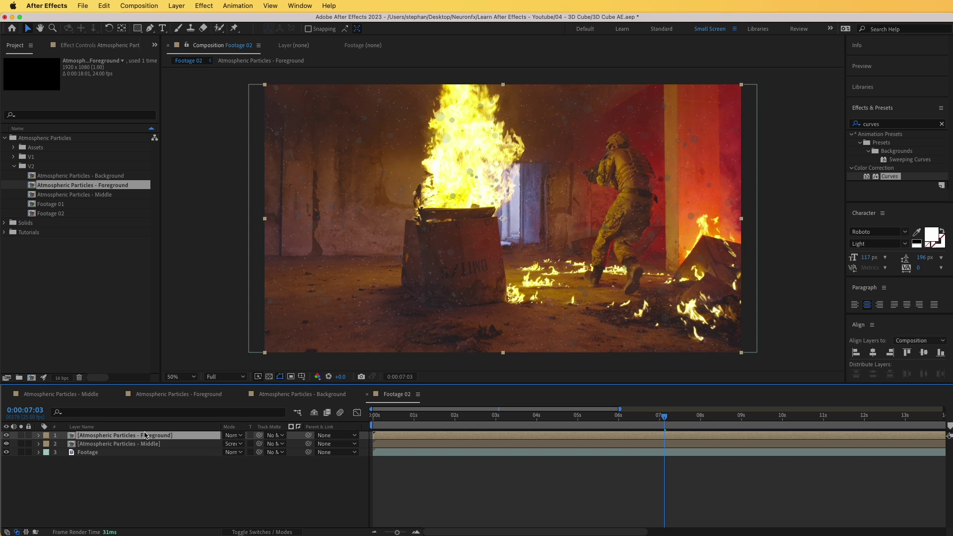
left_click(240, 435)
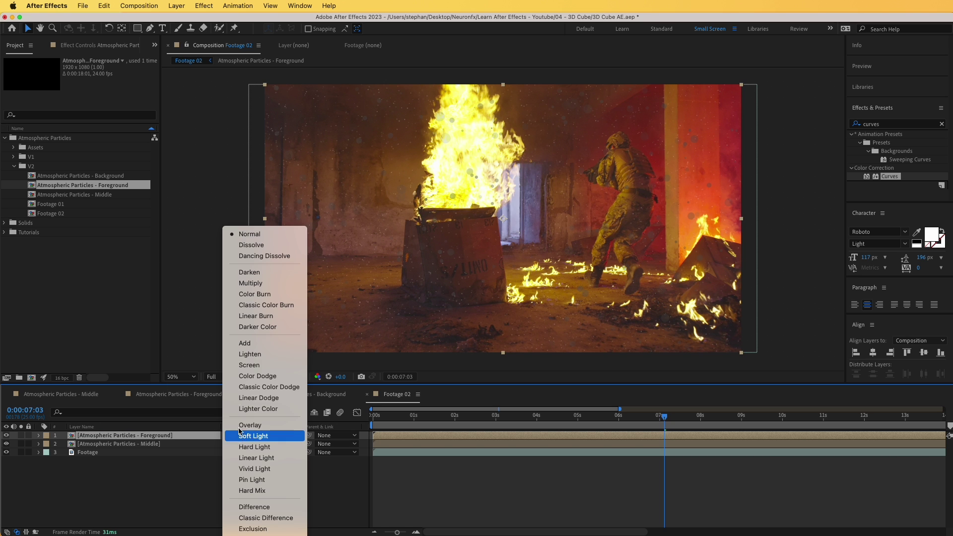
left_click(251, 366)
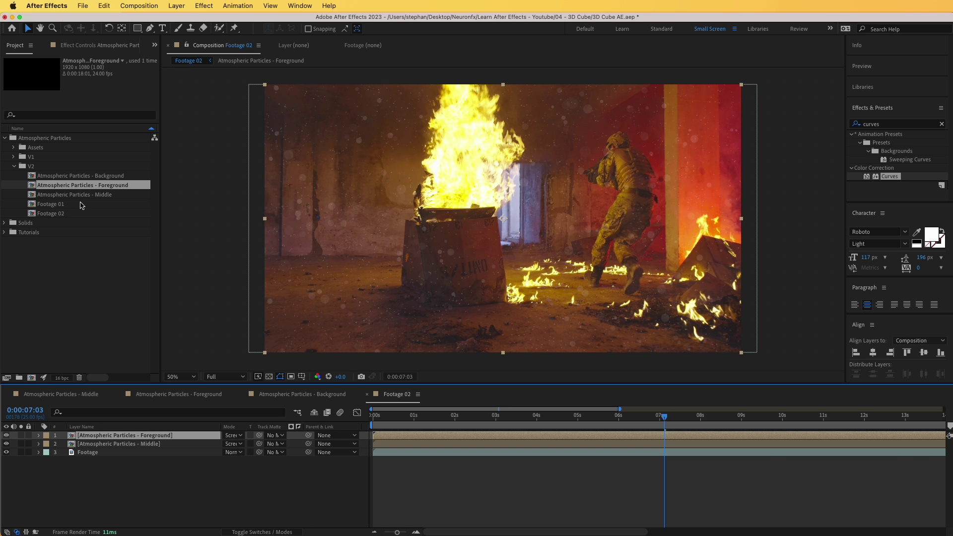
left_click_drag(65, 177, 143, 435)
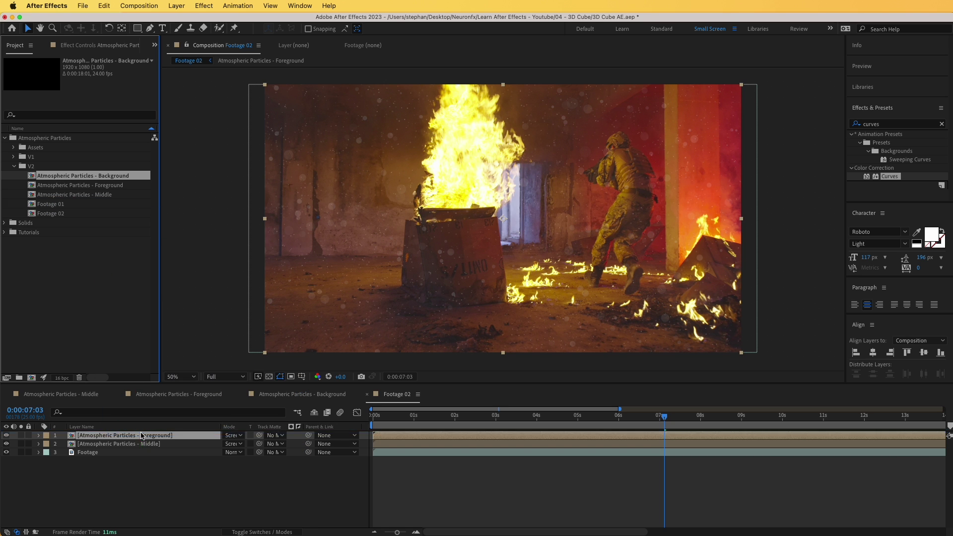
left_click(234, 435)
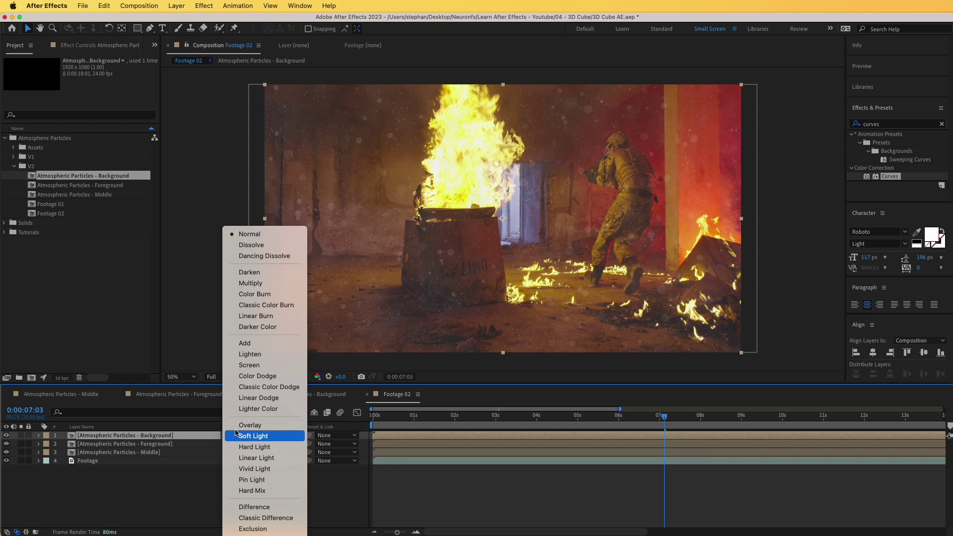
left_click(256, 367)
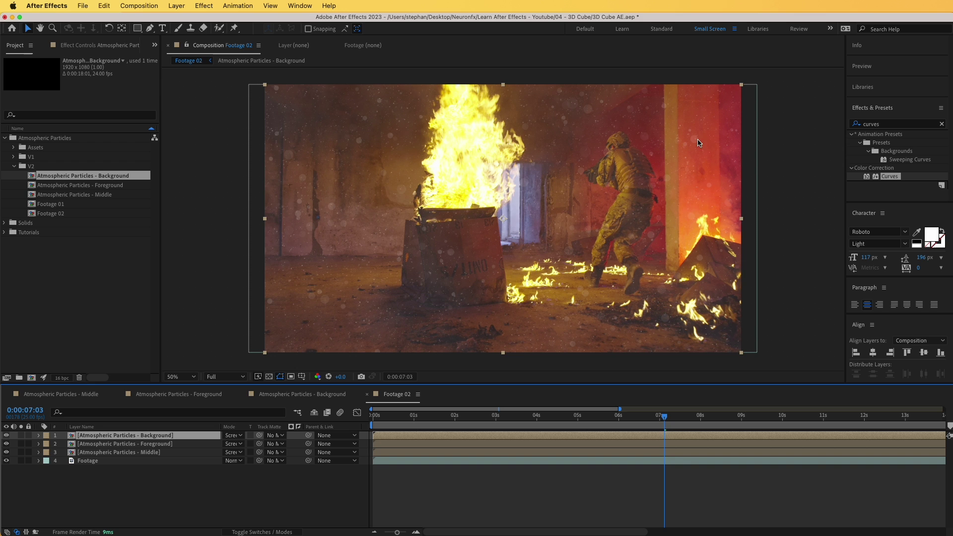
Step: Lower the Atmospheric Particles - Foreground layer's Opacity to 30% and preview the composition
left_click(125, 445)
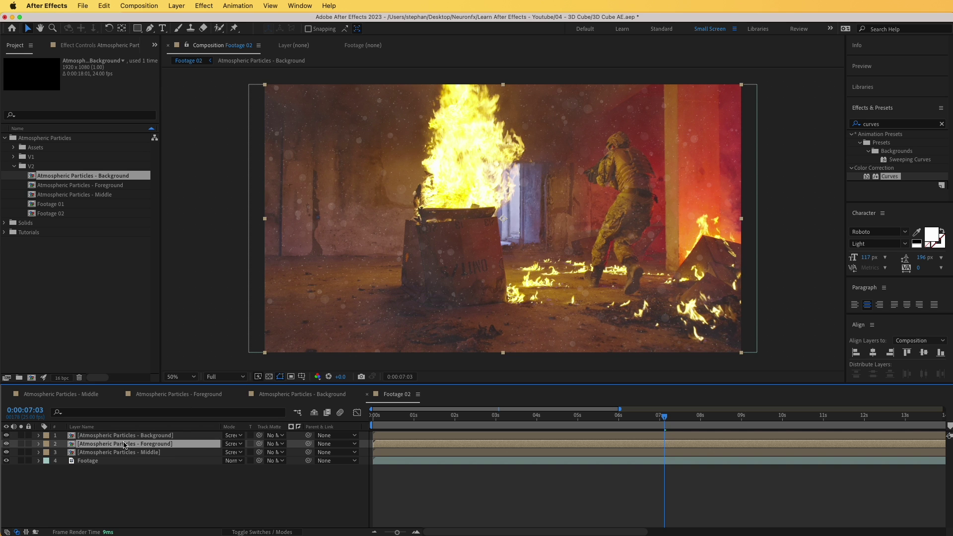
key("t")
left_click(229, 453)
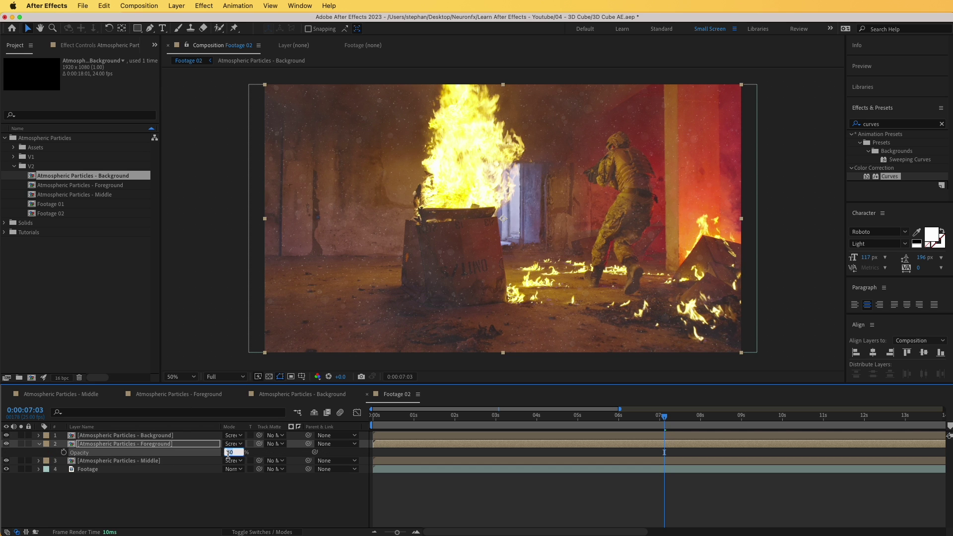
key("Return")
key("space")
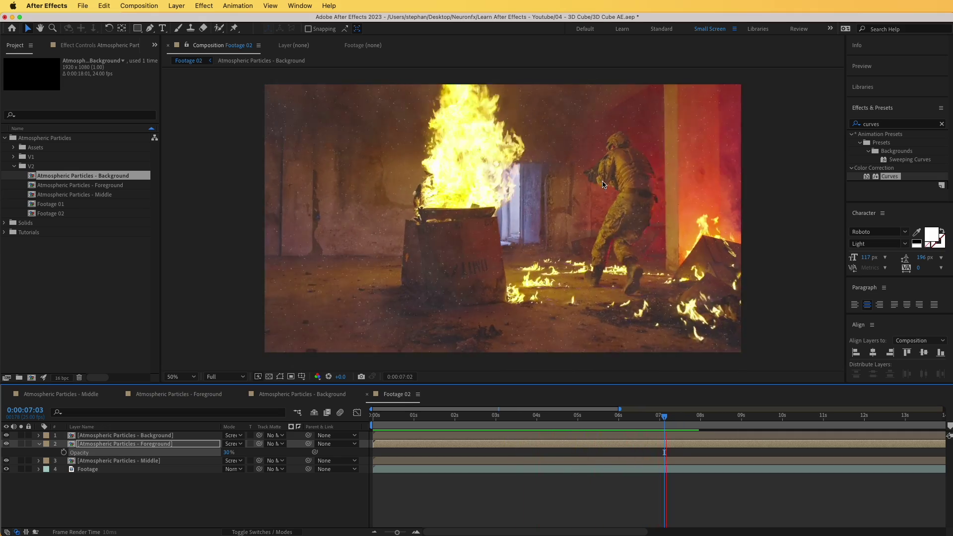
key("space")
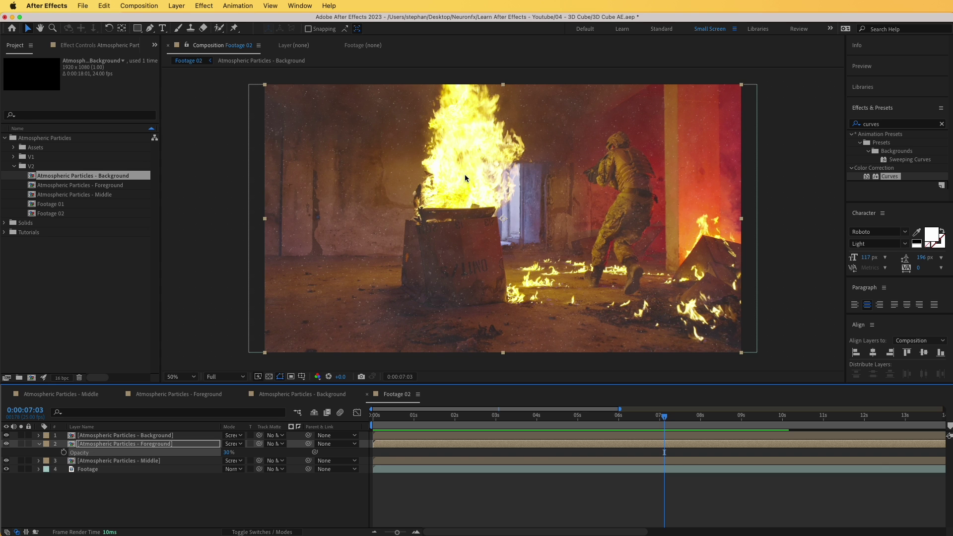
left_click(128, 436)
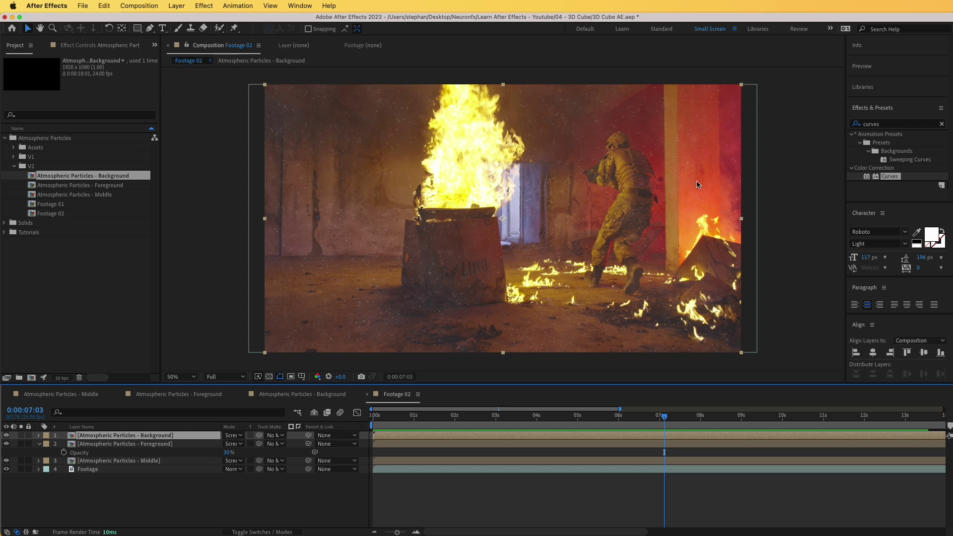
Step: Add a Tint effect to the Background particles layer mapping white to red E44D46, then copy it
left_click(877, 124)
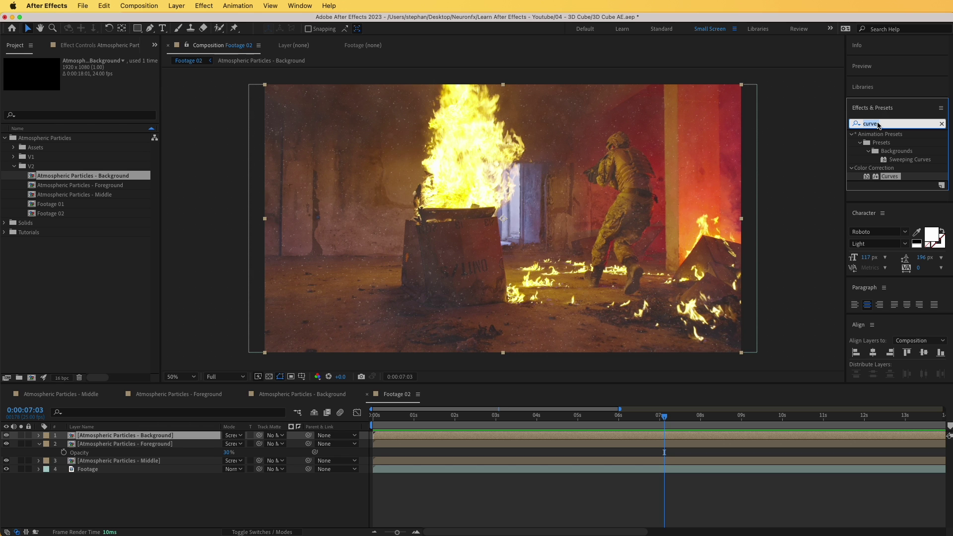
type("tint")
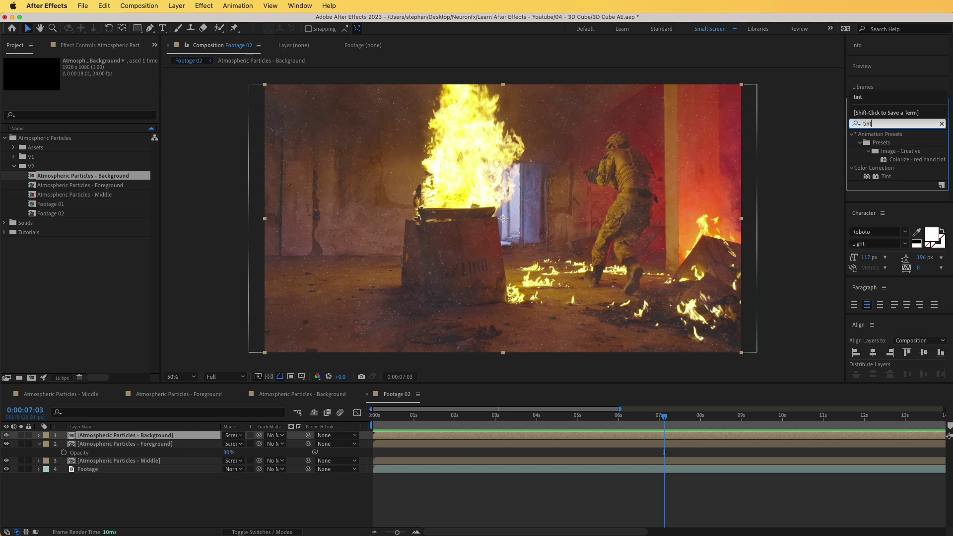
left_click_drag(887, 176, 158, 436)
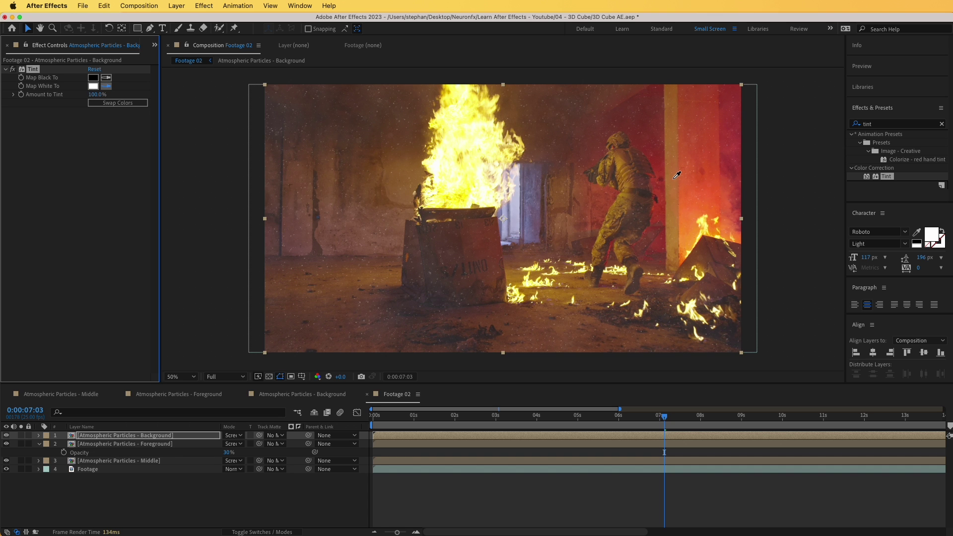
left_click(661, 194)
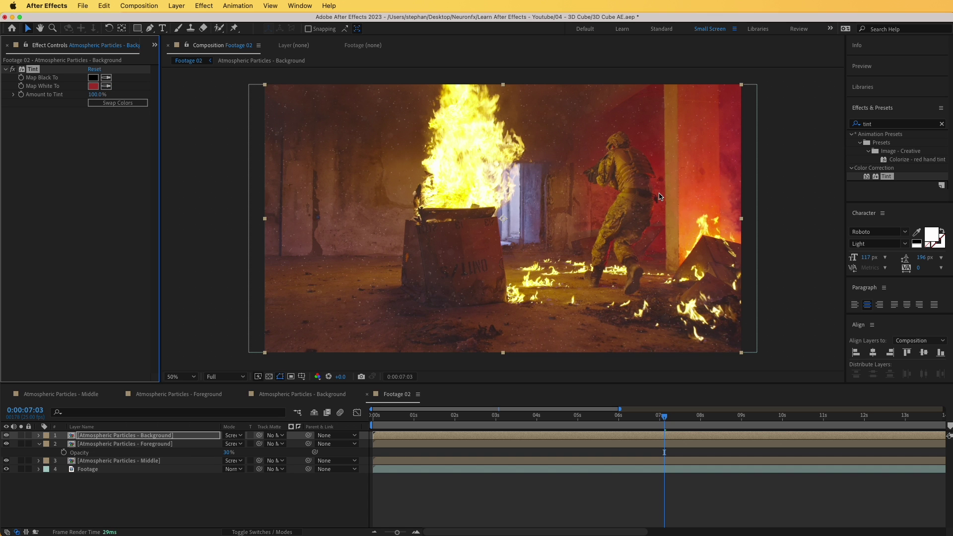
left_click(93, 86)
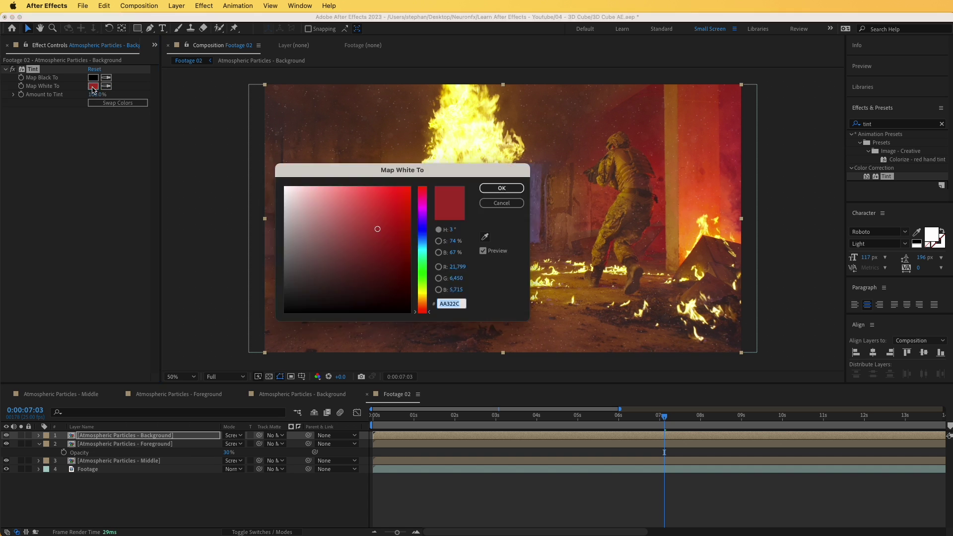
left_click_drag(379, 224, 372, 200)
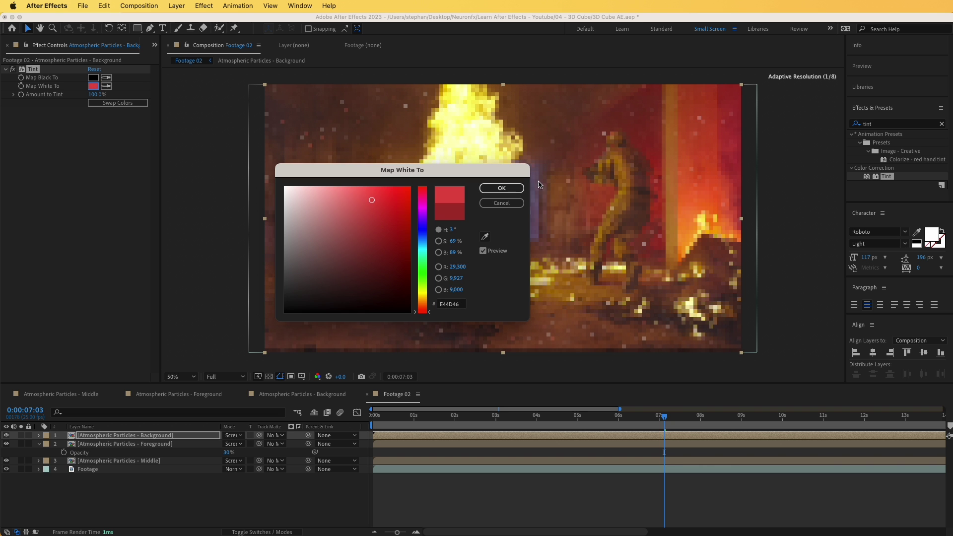
left_click(501, 188)
key("ctrl+c")
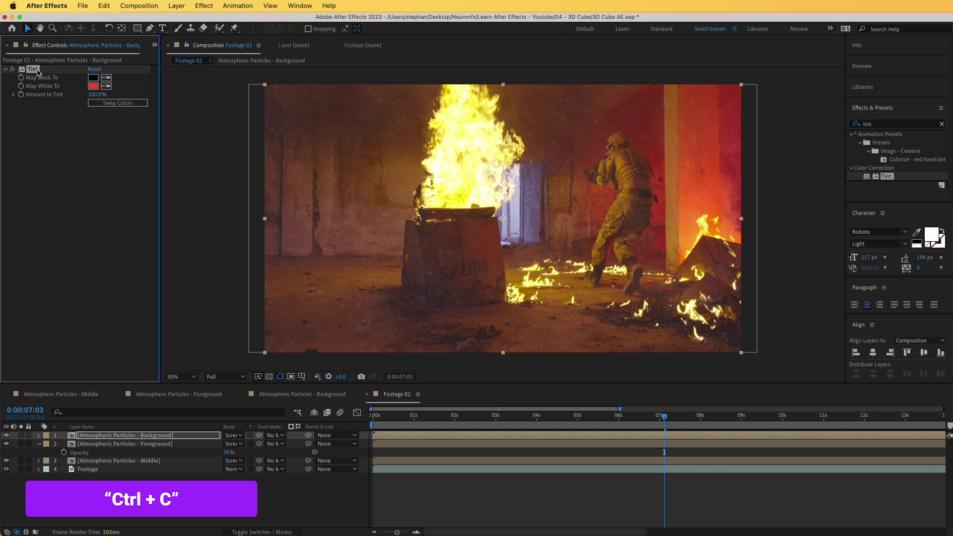
Step: Paste the copied Tint effect onto the Foreground and Middle particles layers
left_click(114, 445)
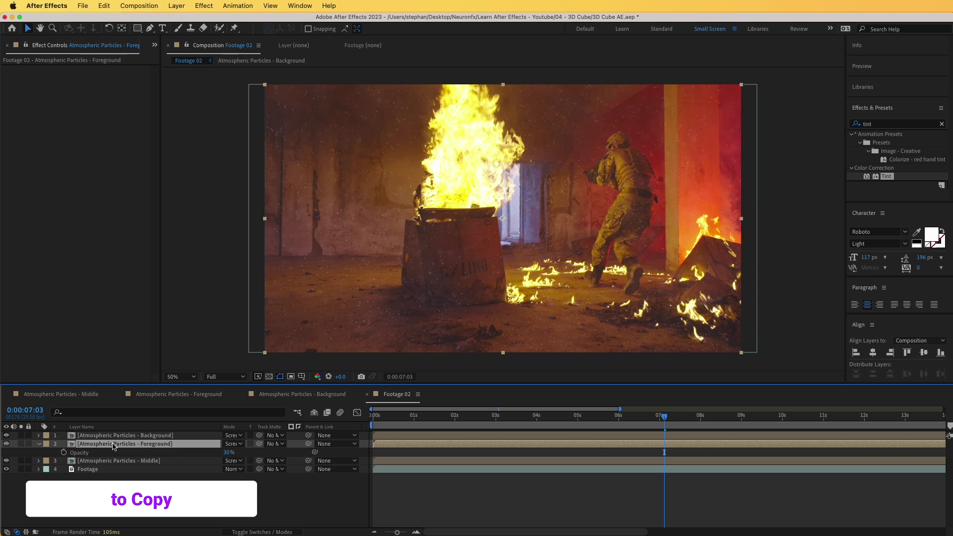
key("ctrl+v")
left_click(104, 470)
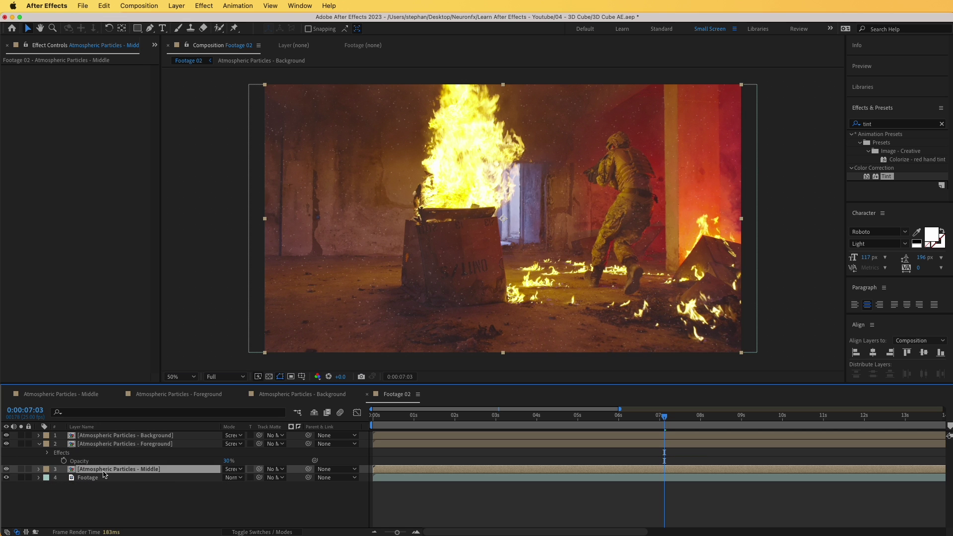
key("ctrl+v")
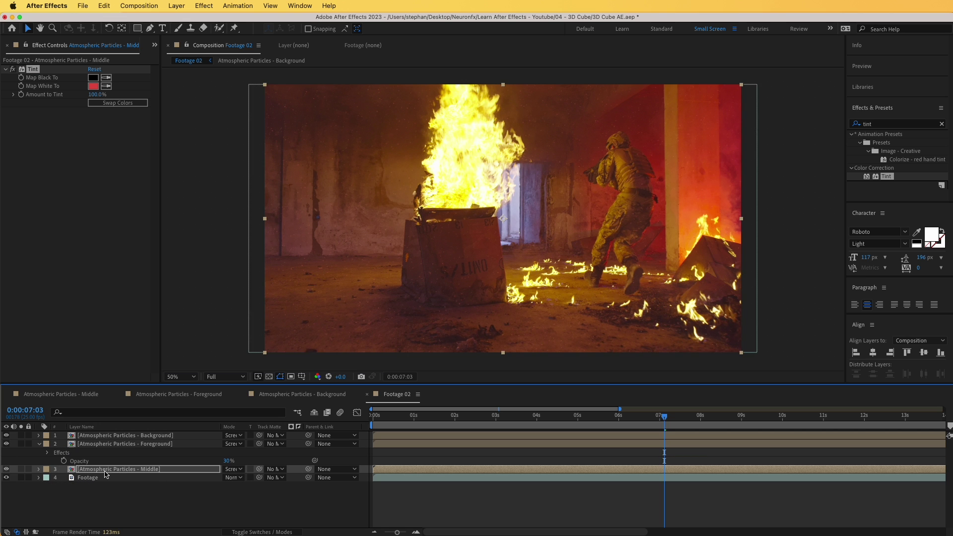
Step: Set the Middle layer's Tint Map White To colour to orange-yellow FBC643
left_click(106, 473)
left_click(106, 86)
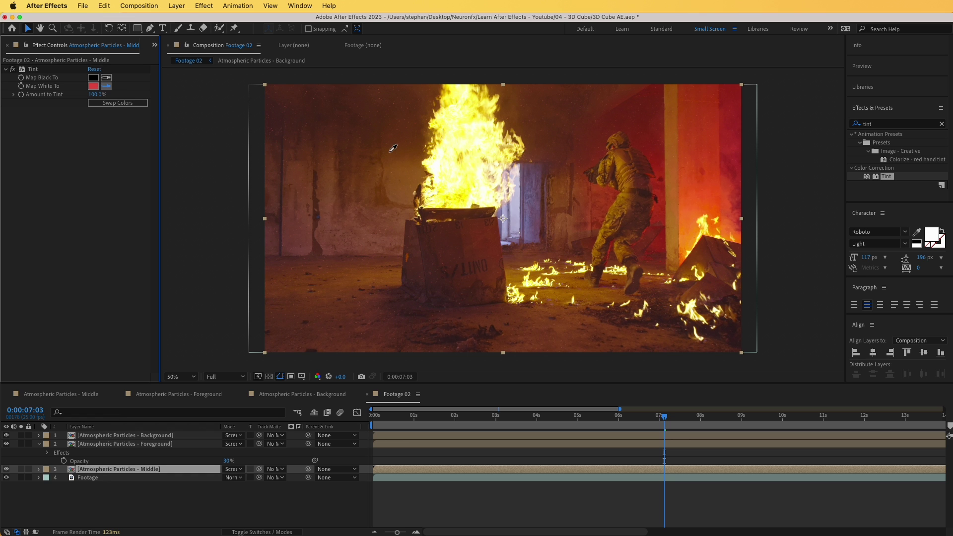
left_click(434, 161)
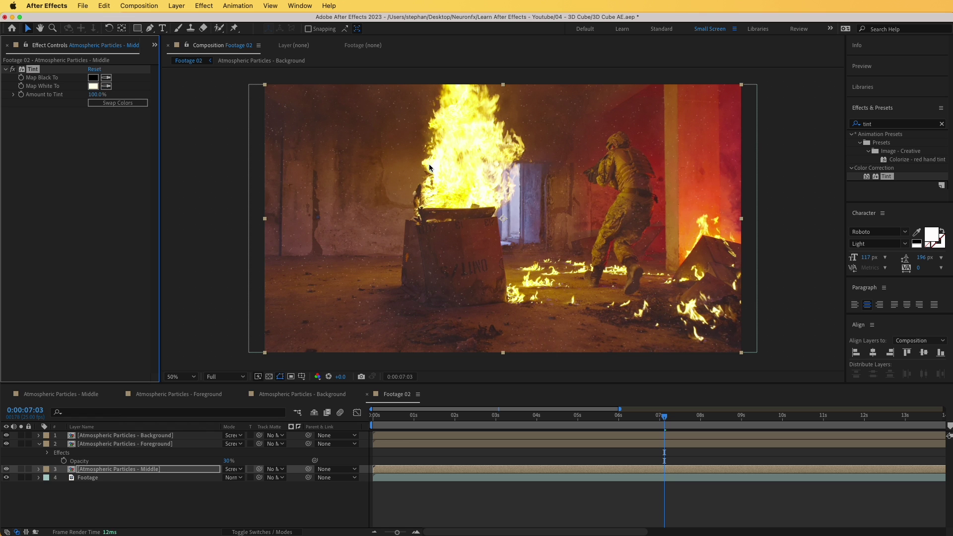
left_click(94, 86)
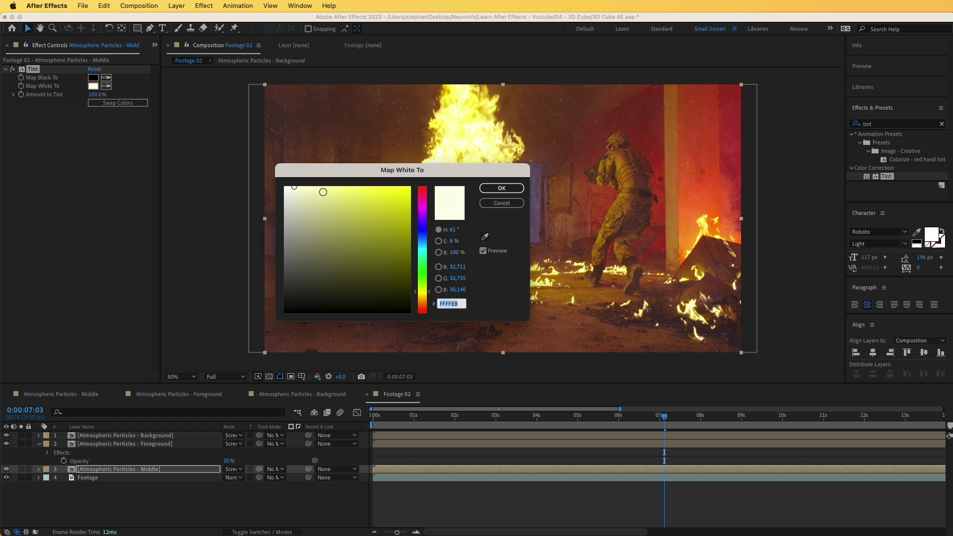
left_click_drag(324, 193, 704, 132)
left_click(705, 261)
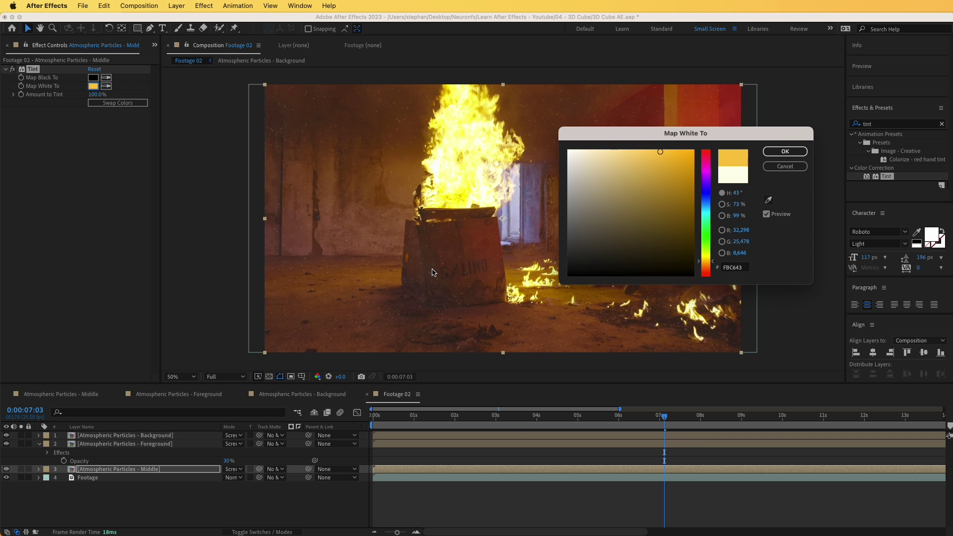
left_click(784, 151)
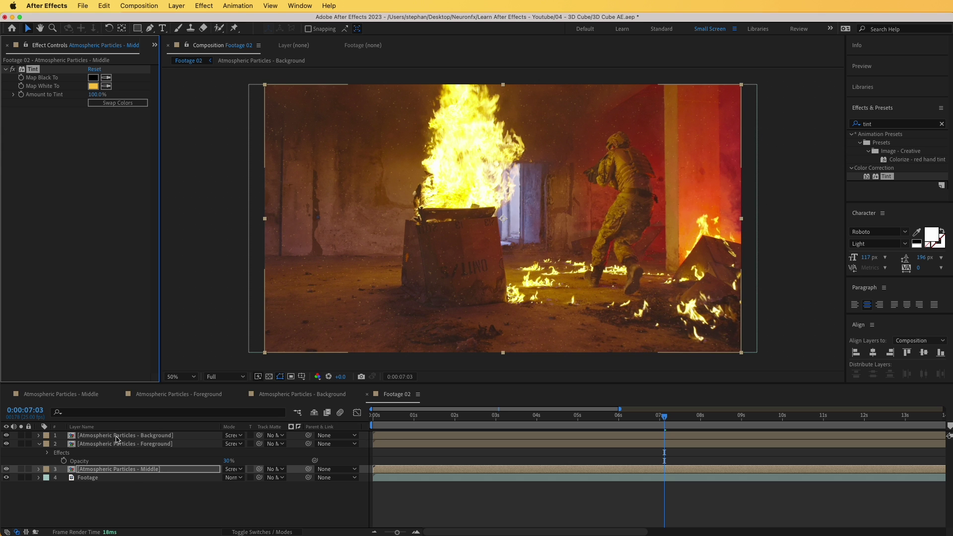
Step: Set the Foreground layer's Tint Map White To colour to orange-red FF6B36
left_click(115, 445)
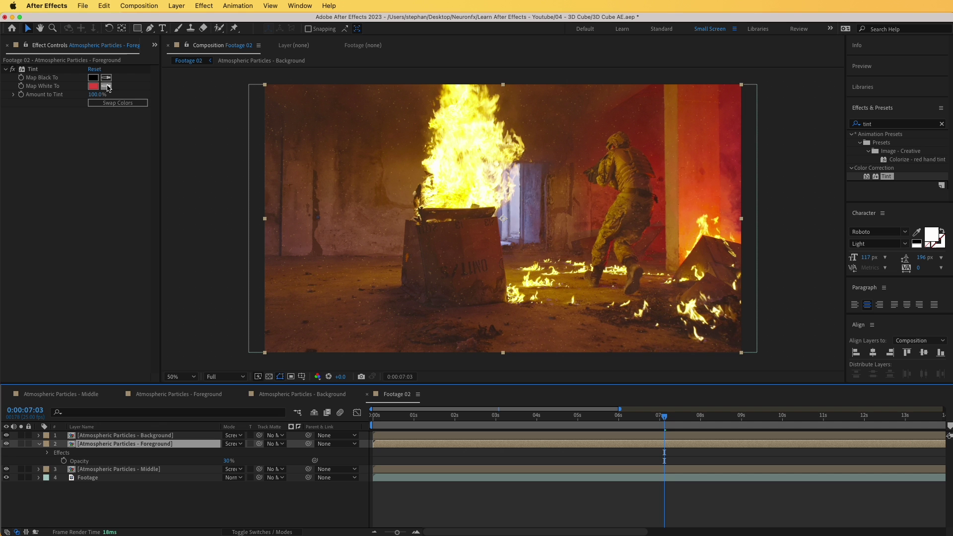
left_click(106, 86)
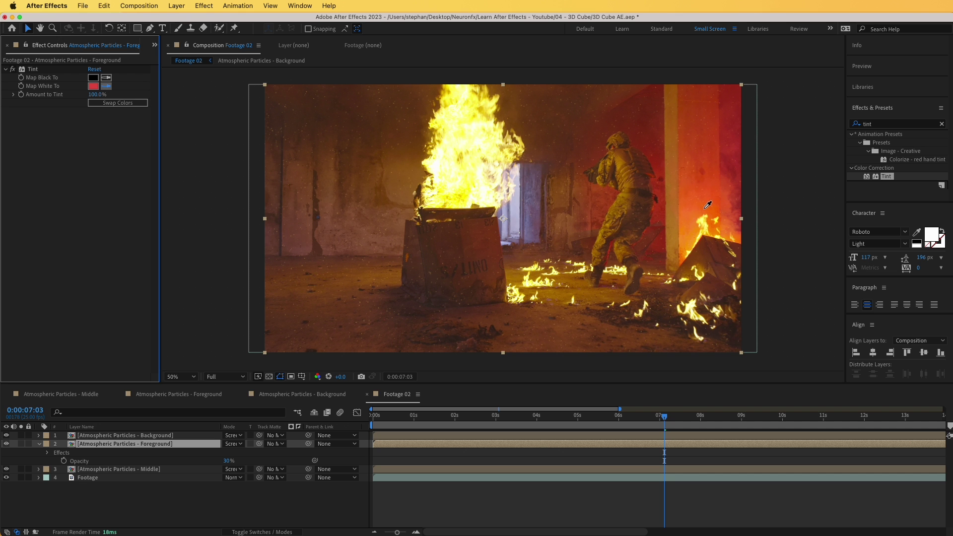
left_click(706, 208)
left_click(93, 86)
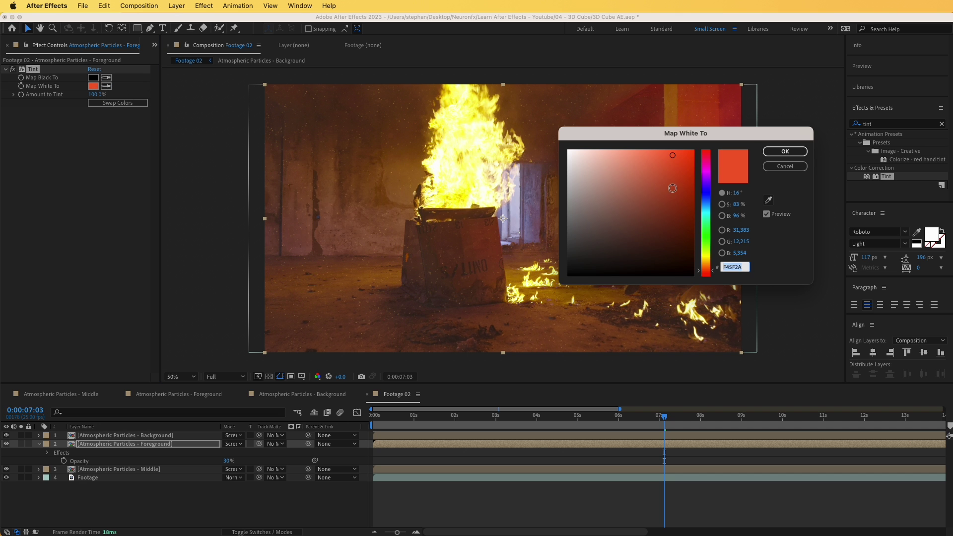
mouse_move(673, 156)
left_mouse_down()
mouse_move(683, 149)
mouse_move(668, 146)
left_mouse_up()
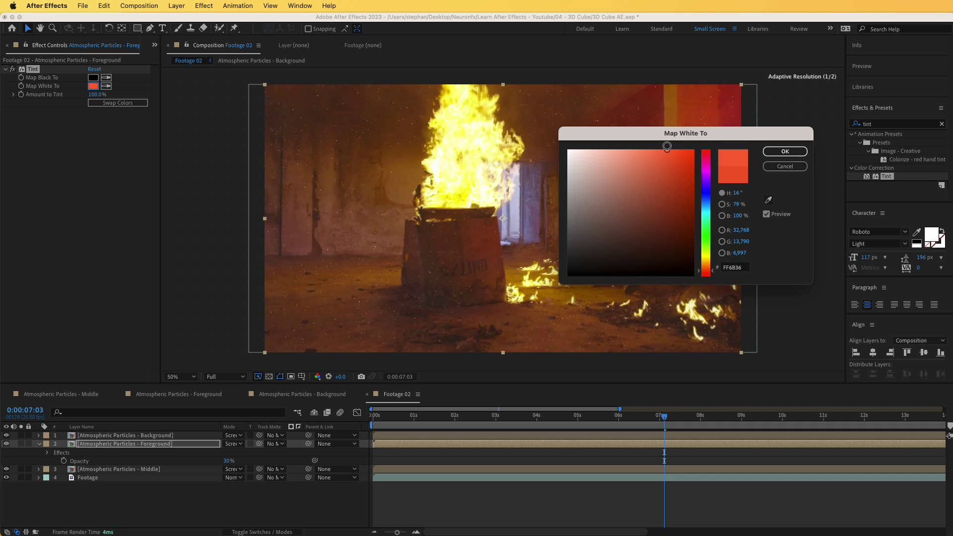
left_click(785, 152)
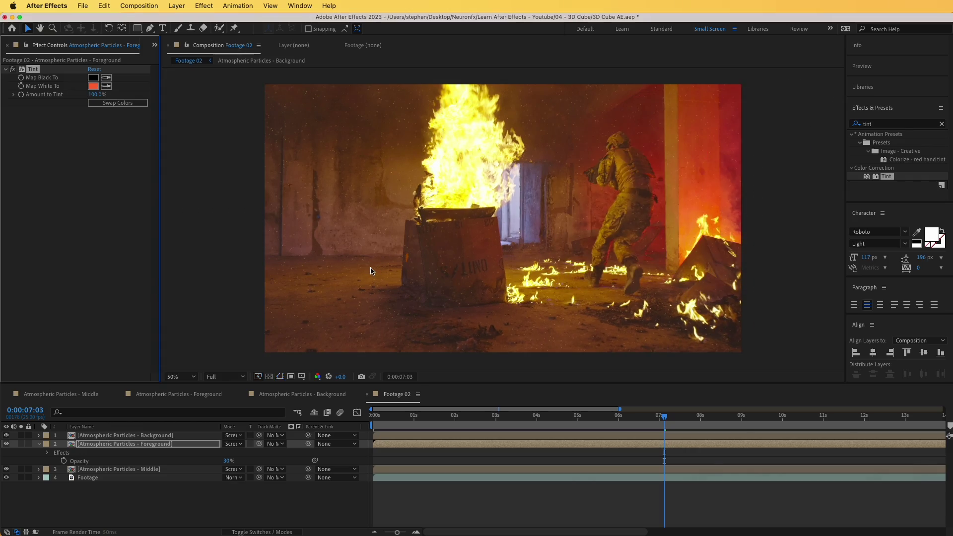